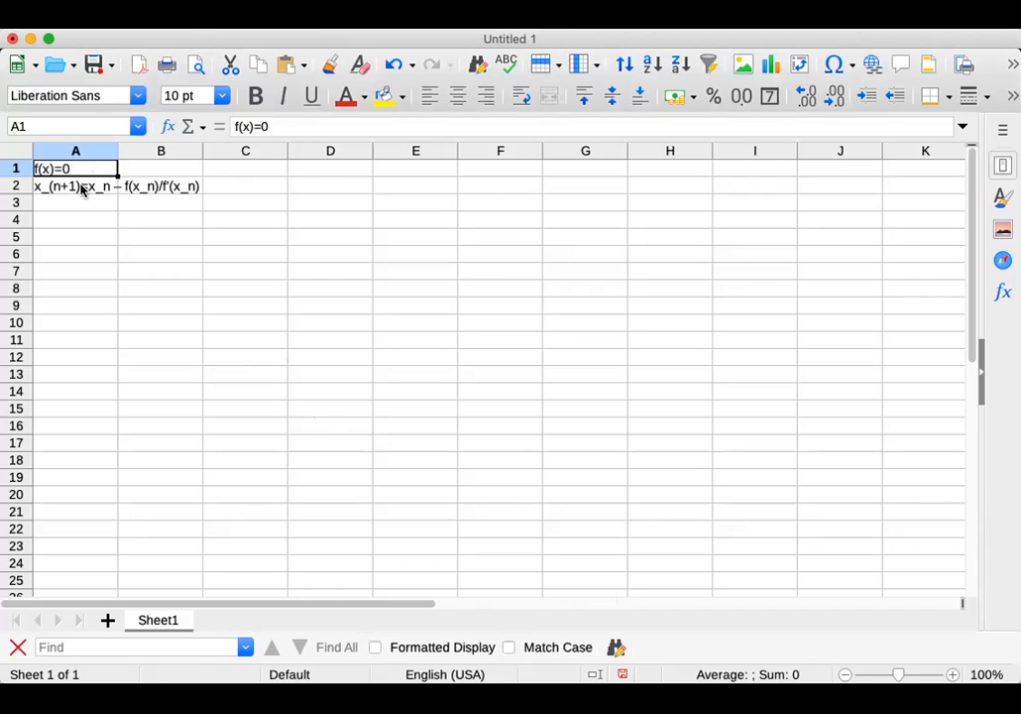
Step: Enter the example equation X^2-2=0 as text in cell D1
click(79, 191)
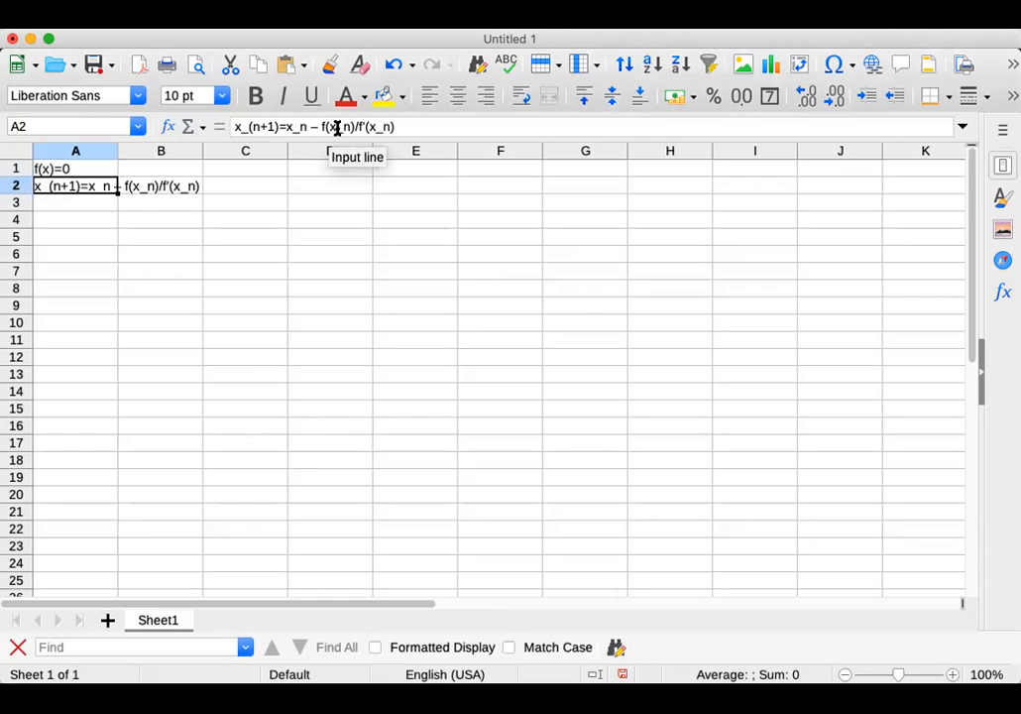
click(429, 128)
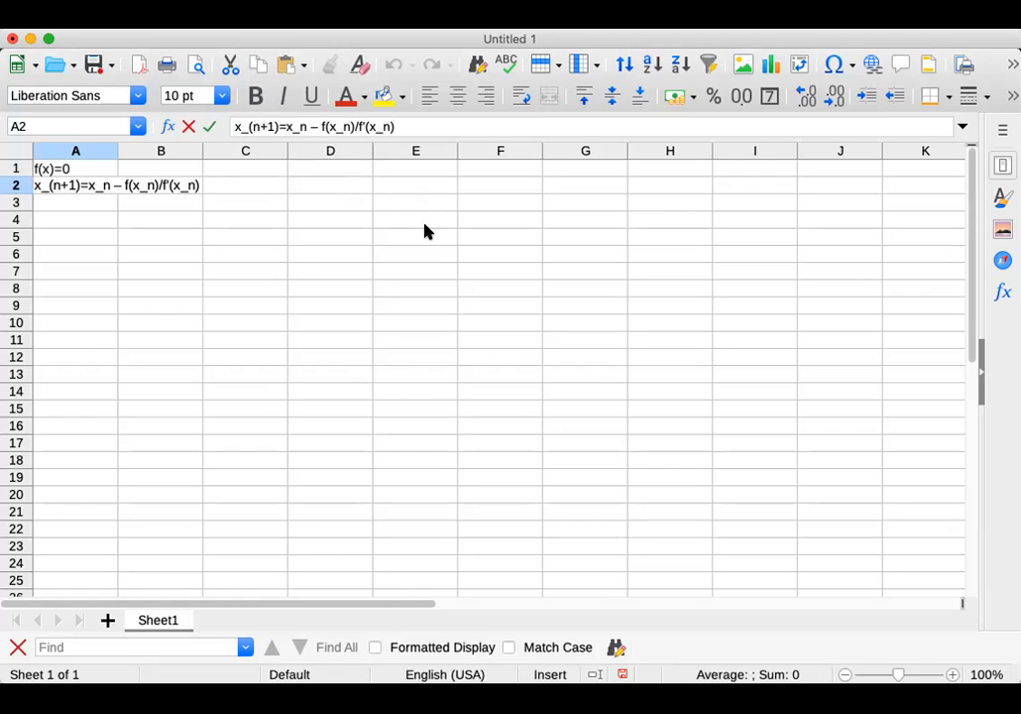
click(337, 172)
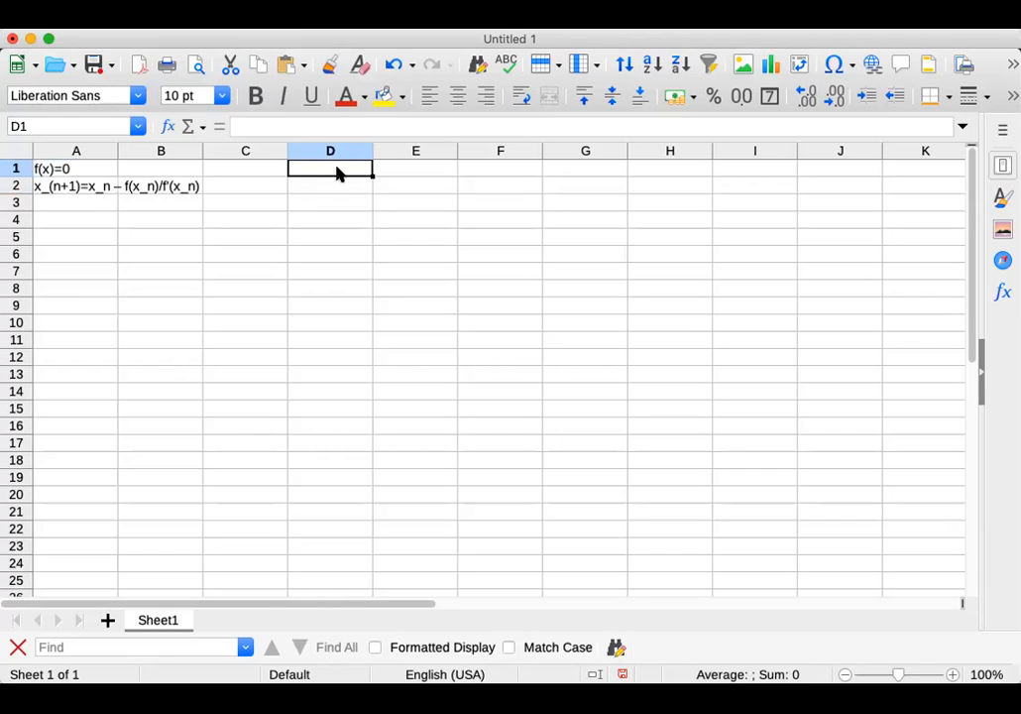
text(x^2)
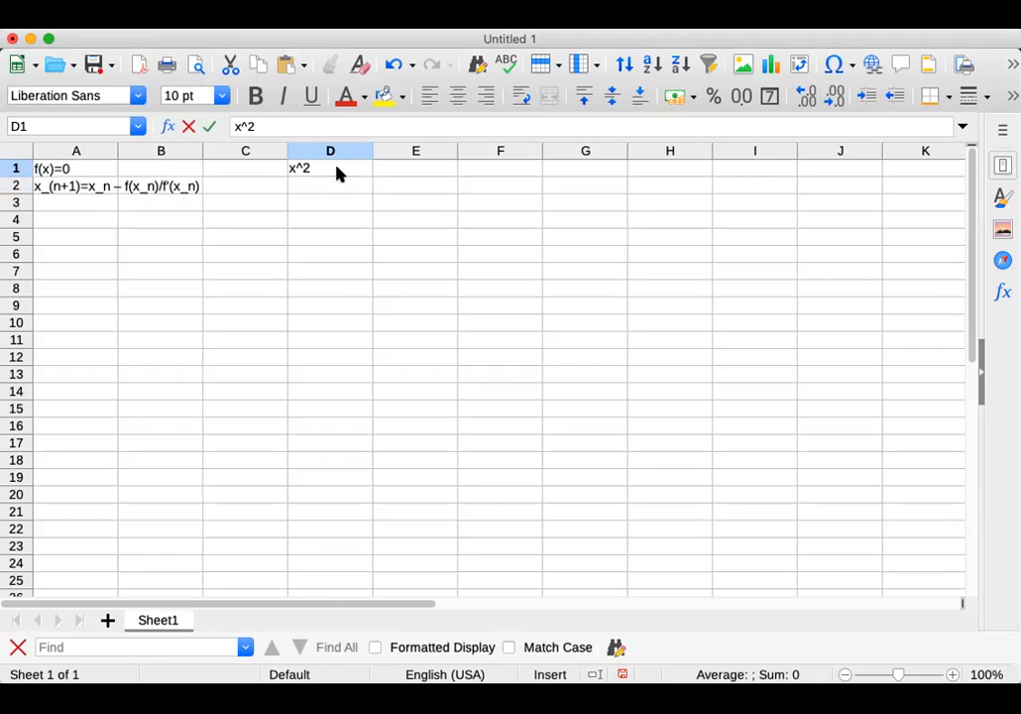
text(-2=0)
key(Return)
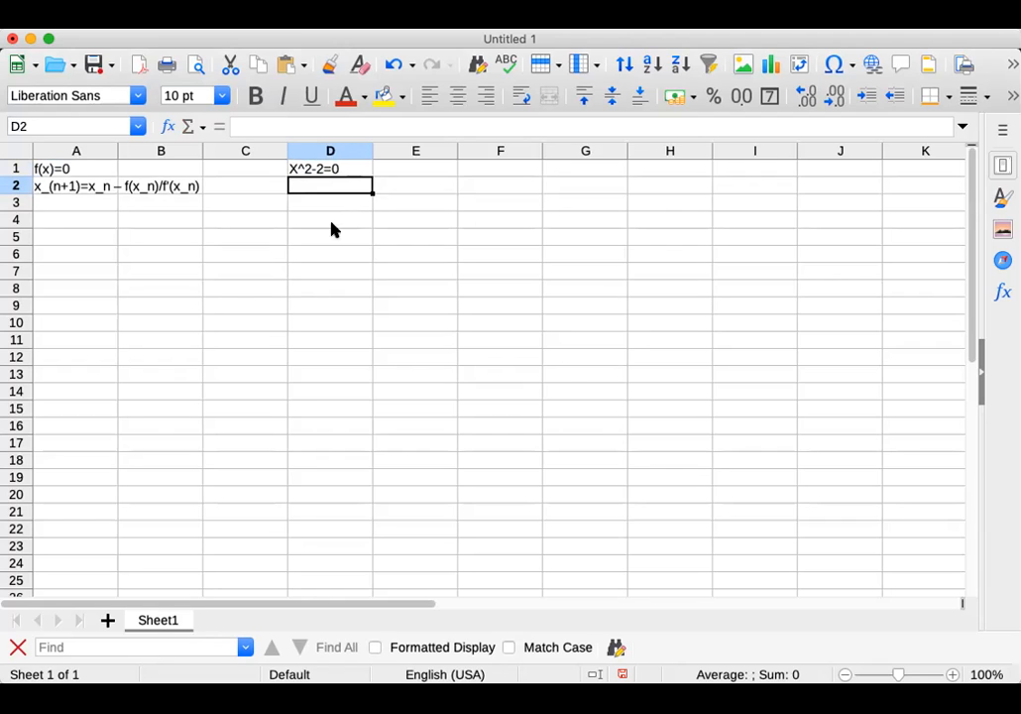
Step: Enter the initial guess 5 in cell D6
click(332, 256)
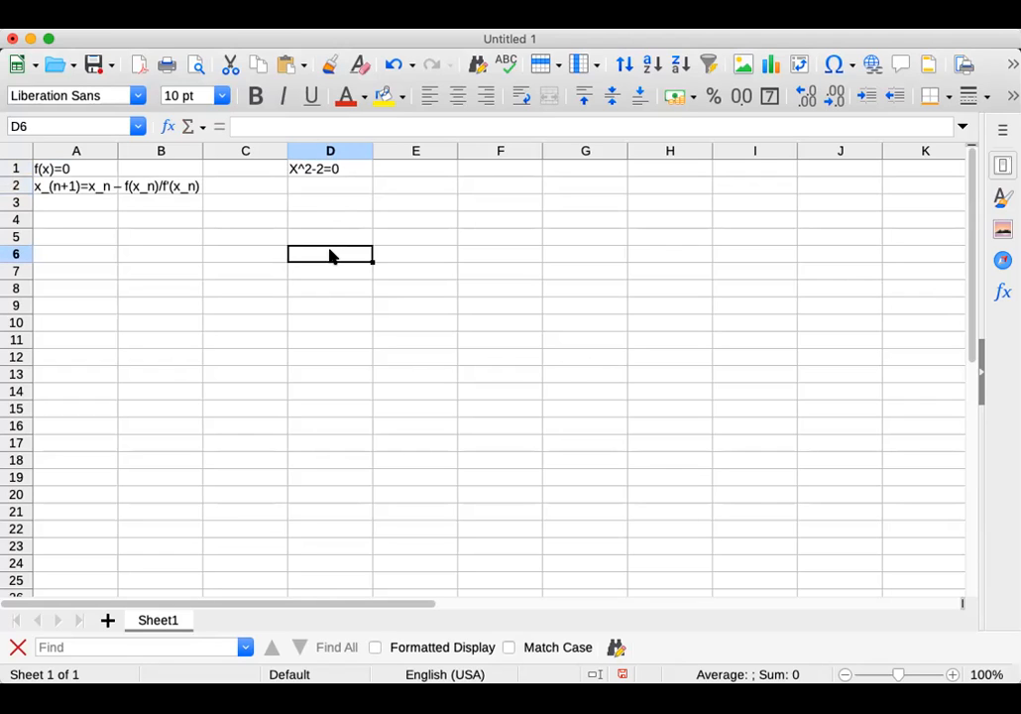
text(5)
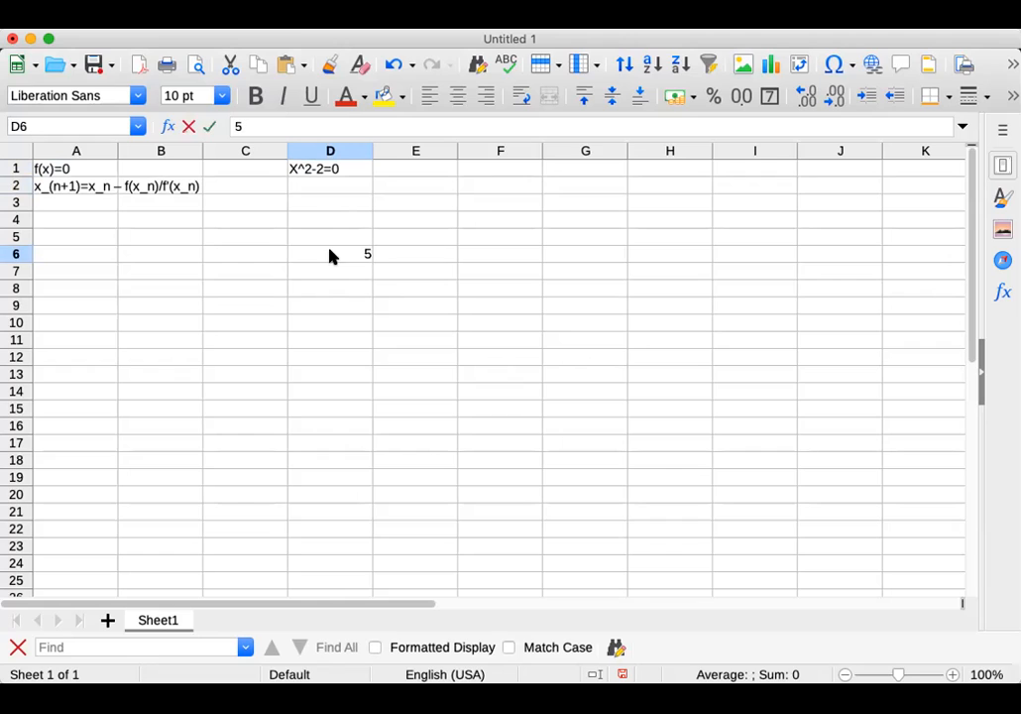
key(Tab)
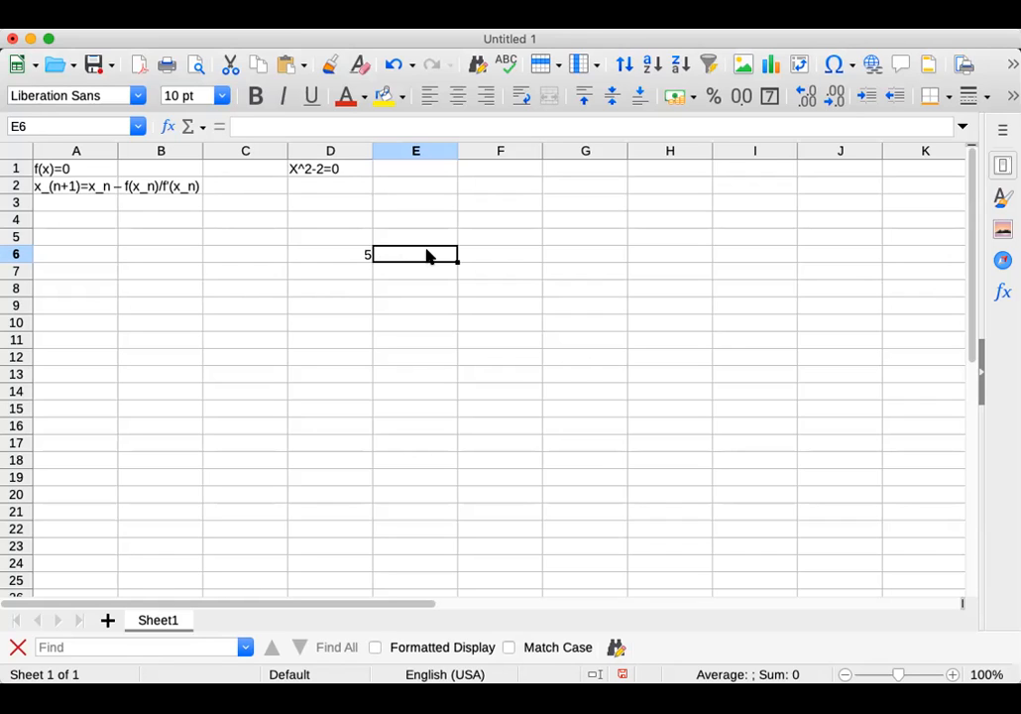
Step: Enter the Newton iteration formula =D6-(D6*D6-2)/(2*D6) in cell E6
text(=)
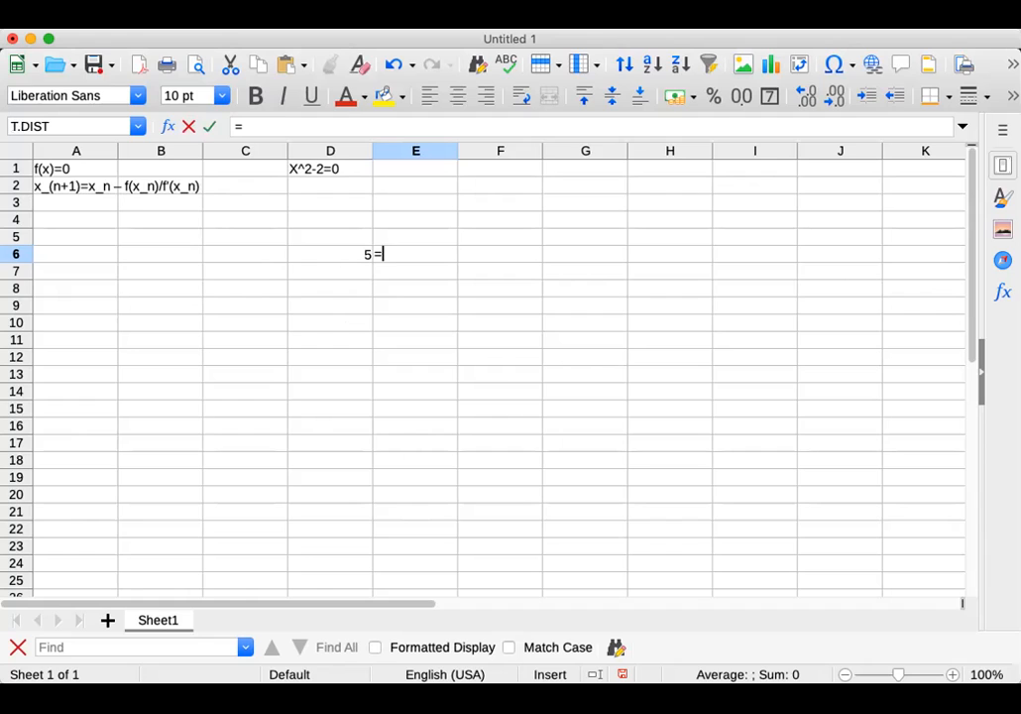
key(super+Tab)
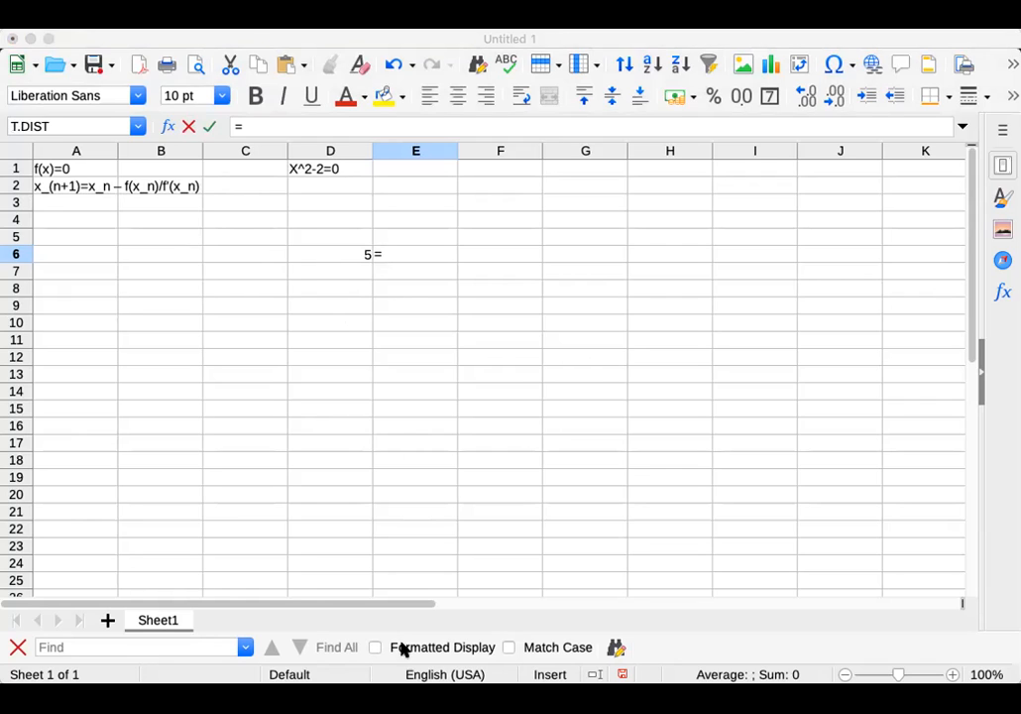
click(405, 250)
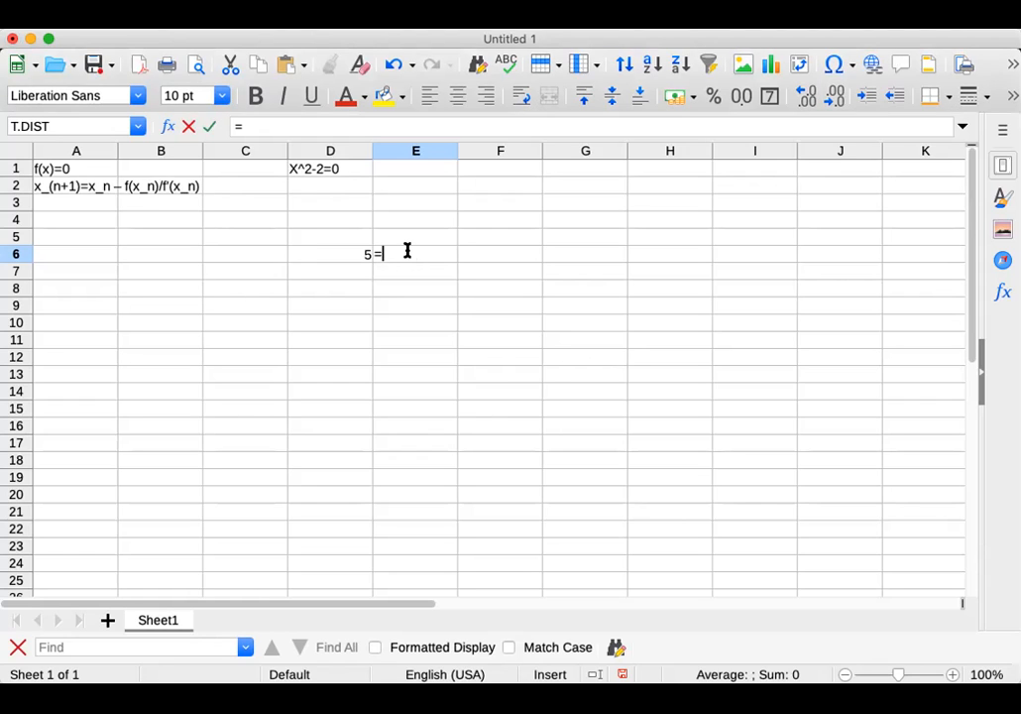
text(=D6-(D6*D6-2)/(2*D6))
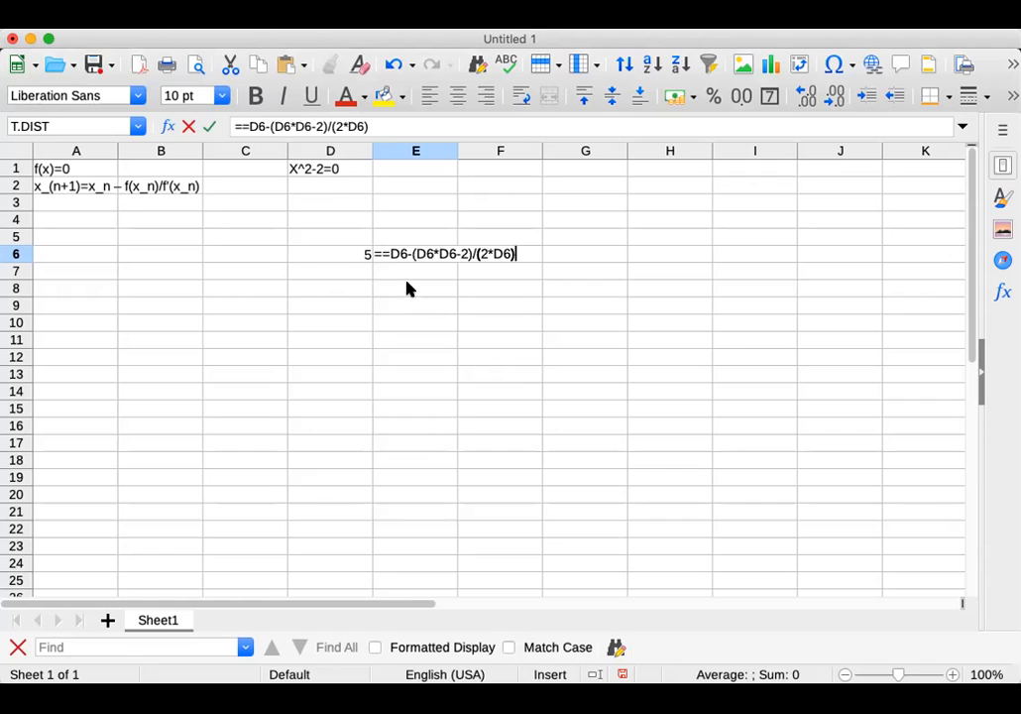
click(384, 253)
key(BackSpace)
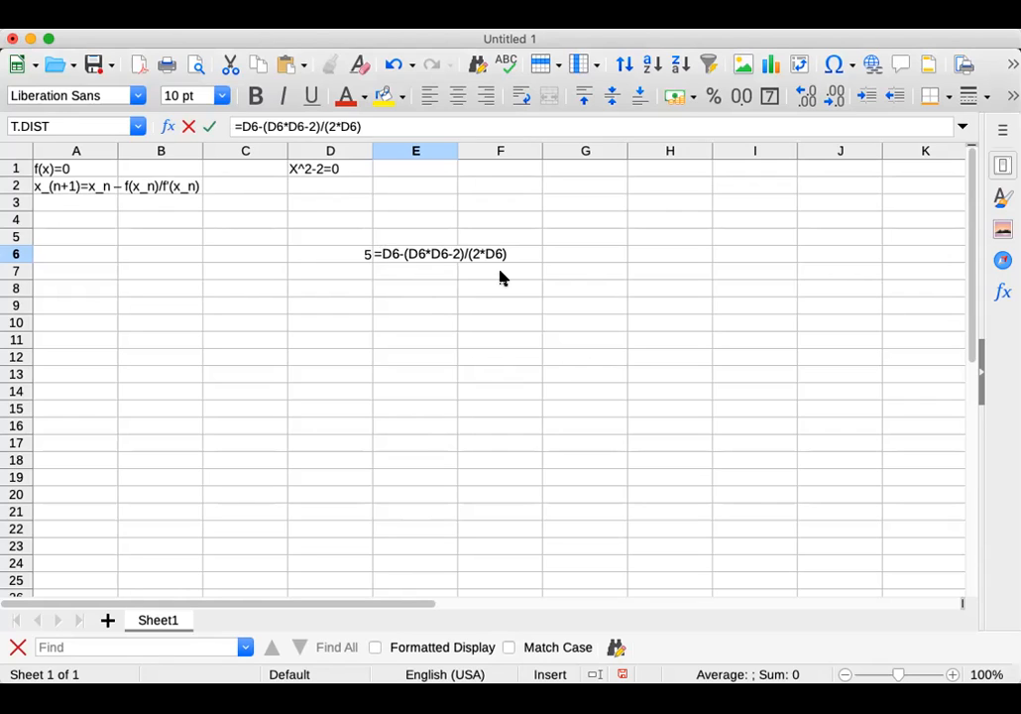
key(Return)
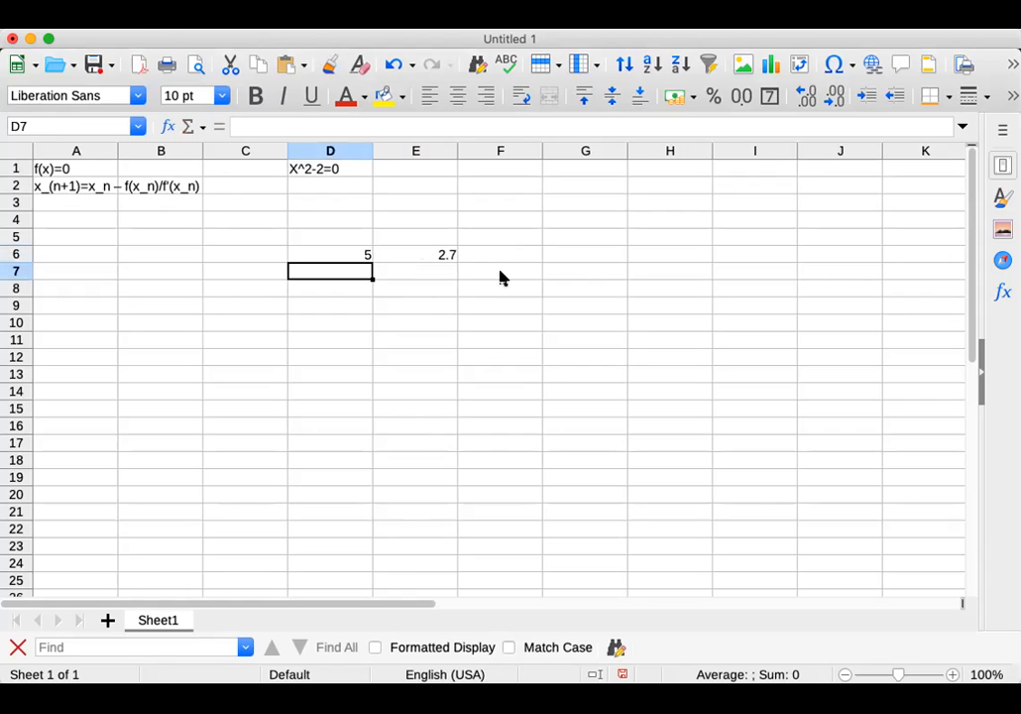
Step: Fill the iteration formula from E6 down through E15 and inspect the copied formulas in E7 and E8
click(351, 256)
click(421, 254)
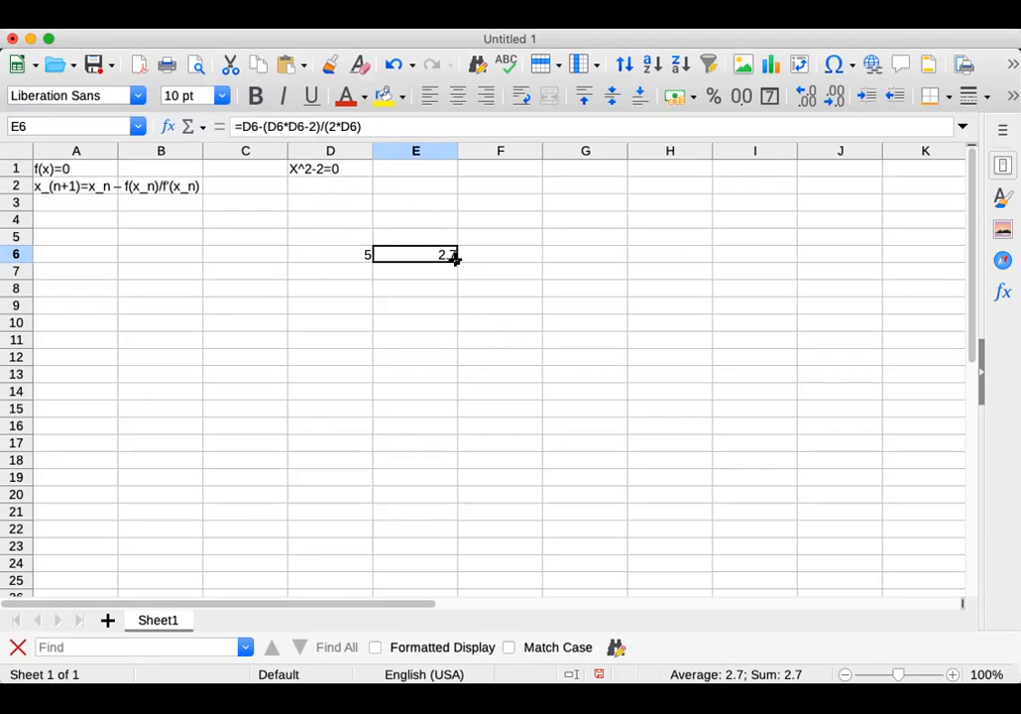
drag(455, 258, 455, 417)
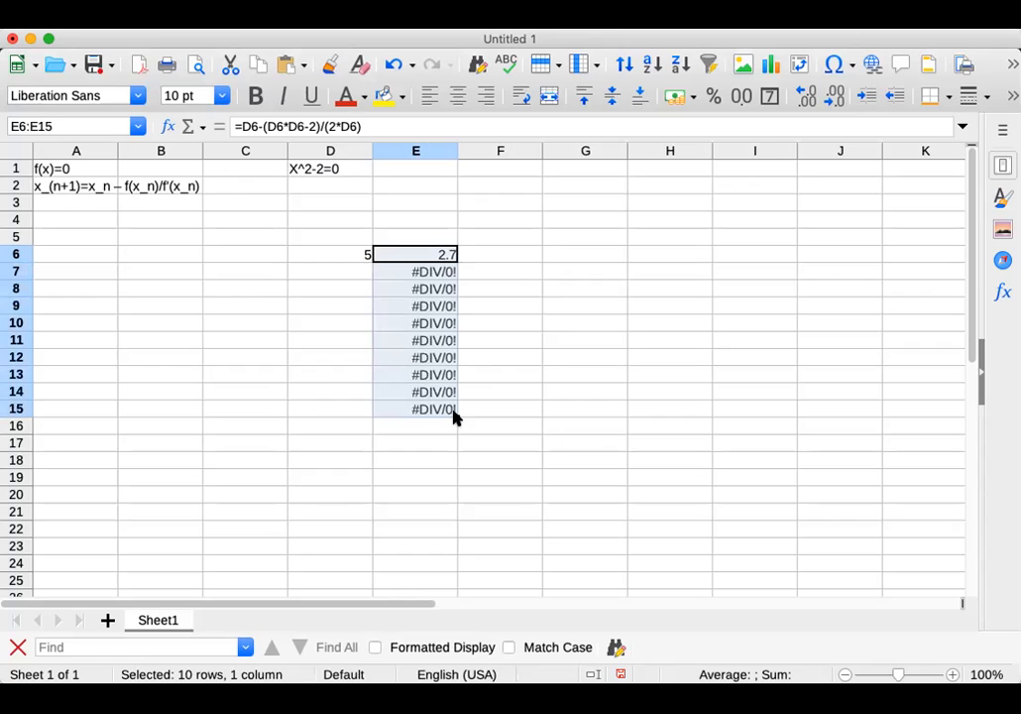
click(407, 278)
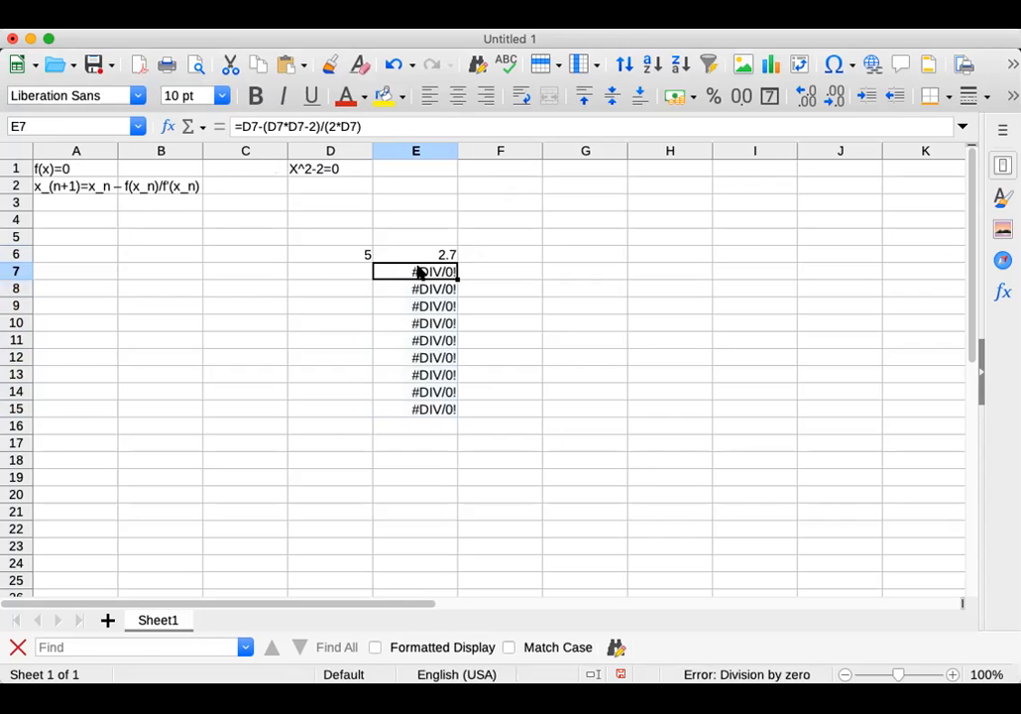
click(413, 290)
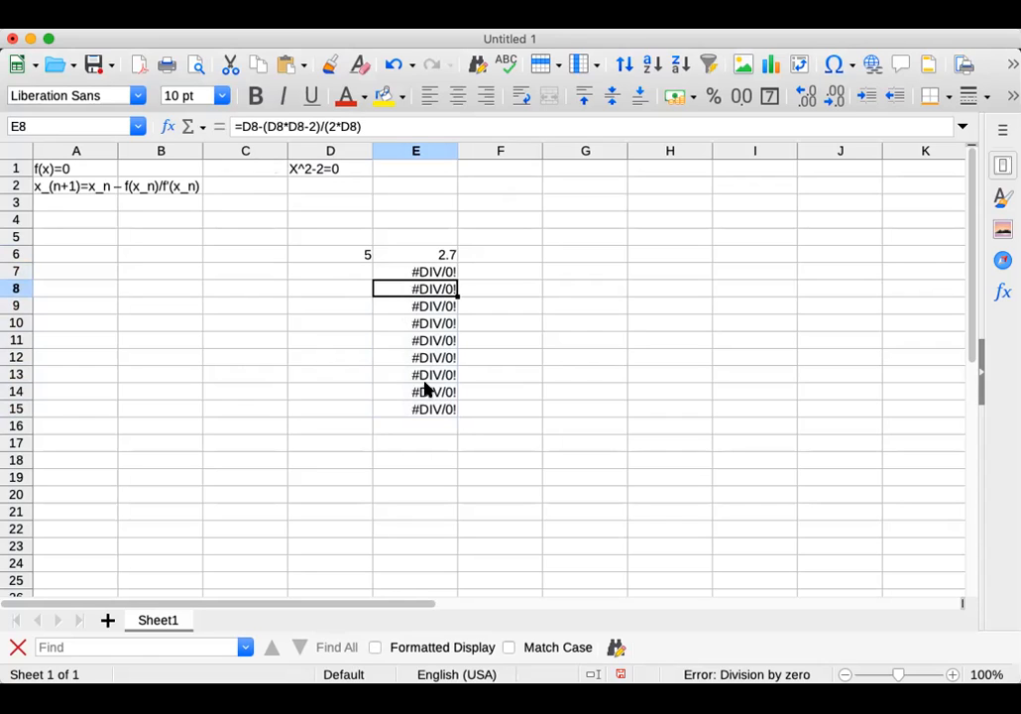
Step: Make D7 reference the previous iteration result with =E6 and fill it down through D15
click(349, 275)
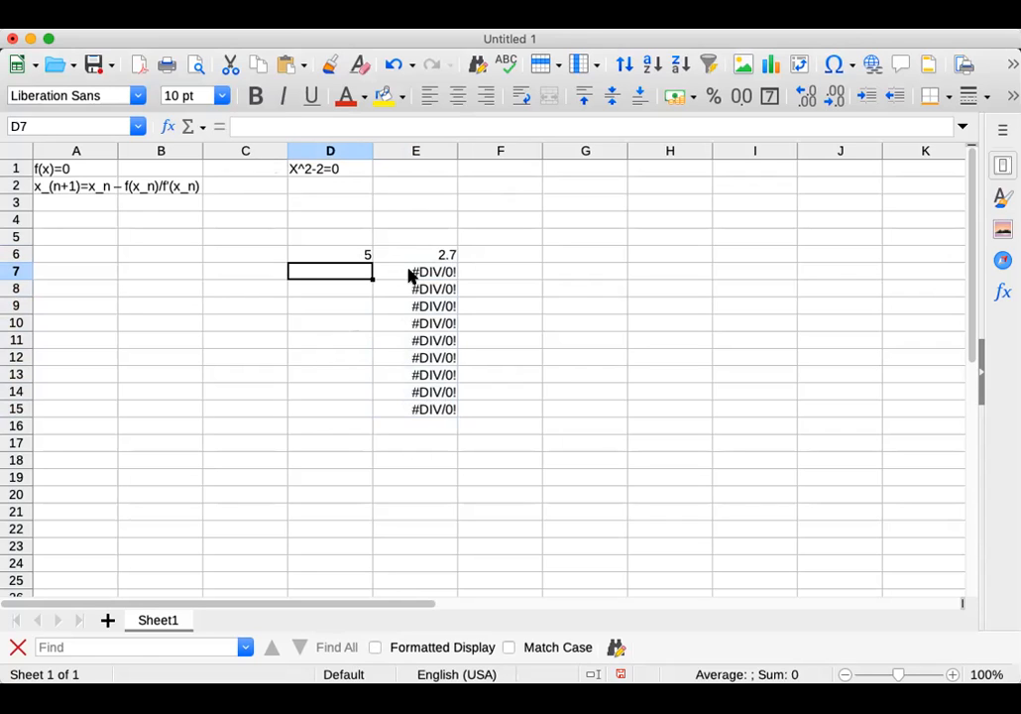
double_click(347, 276)
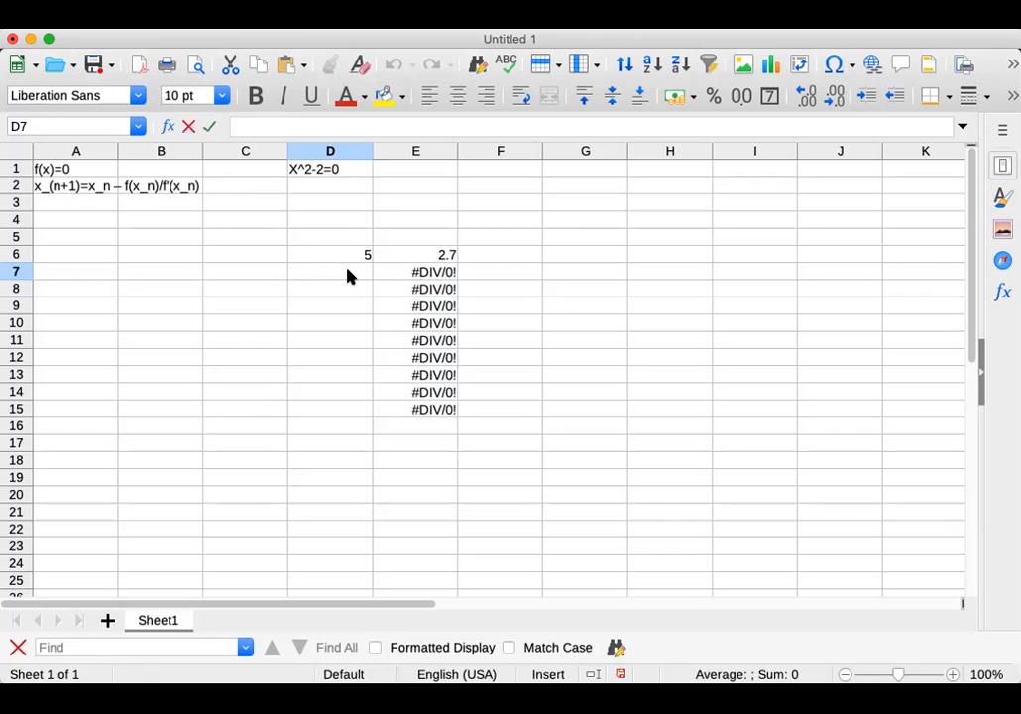
text(=)
click(405, 255)
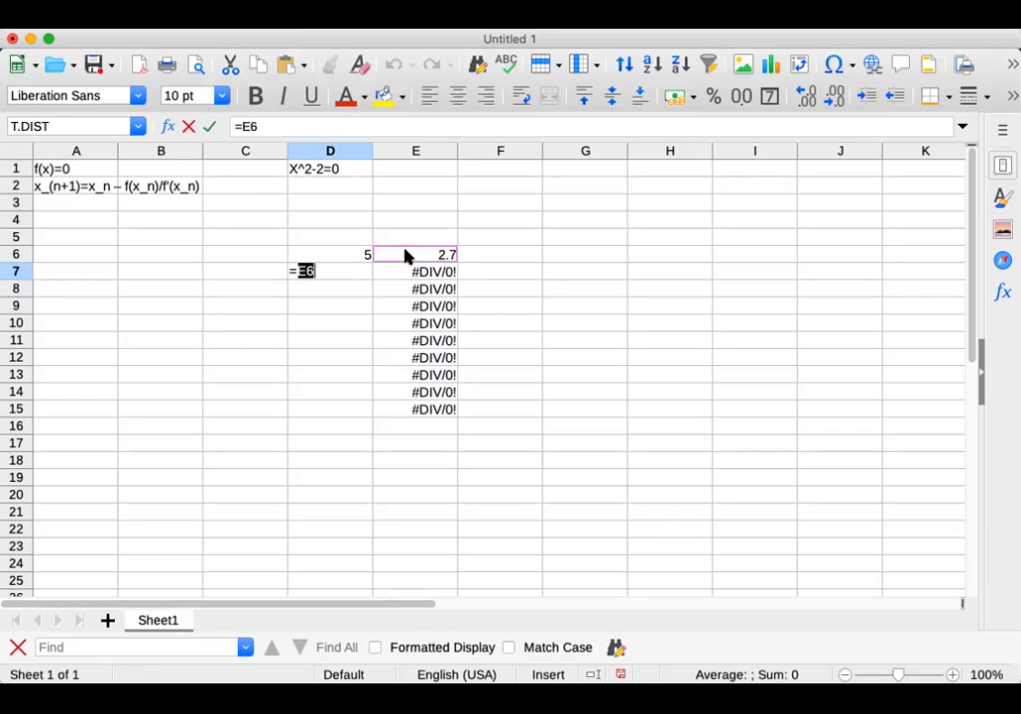
key(Return)
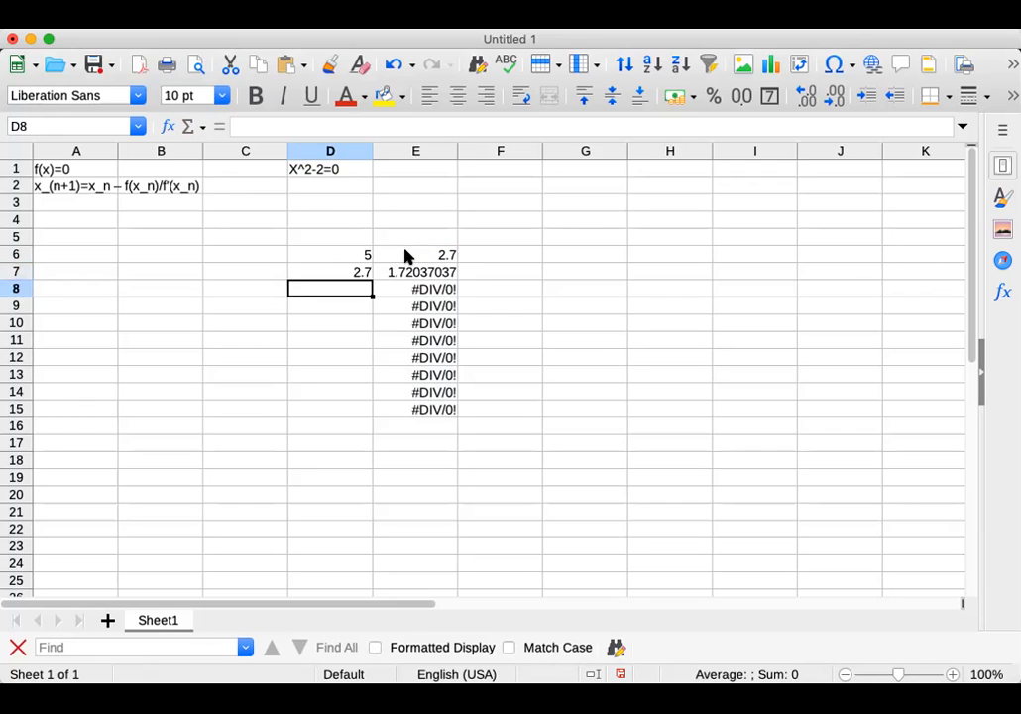
click(337, 275)
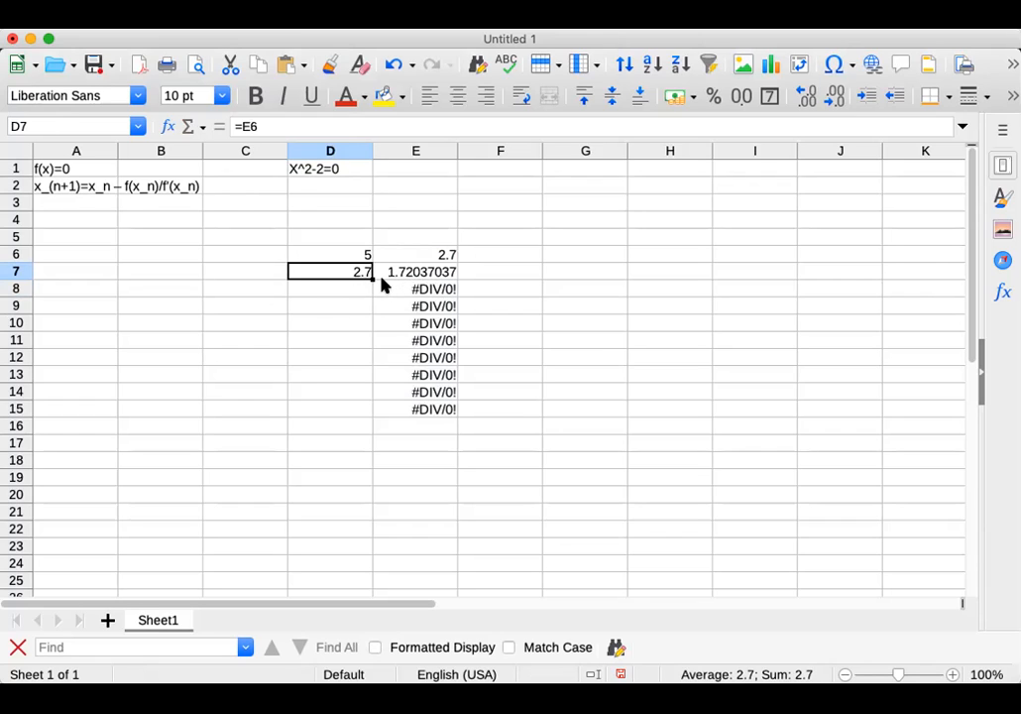
drag(372, 279, 374, 423)
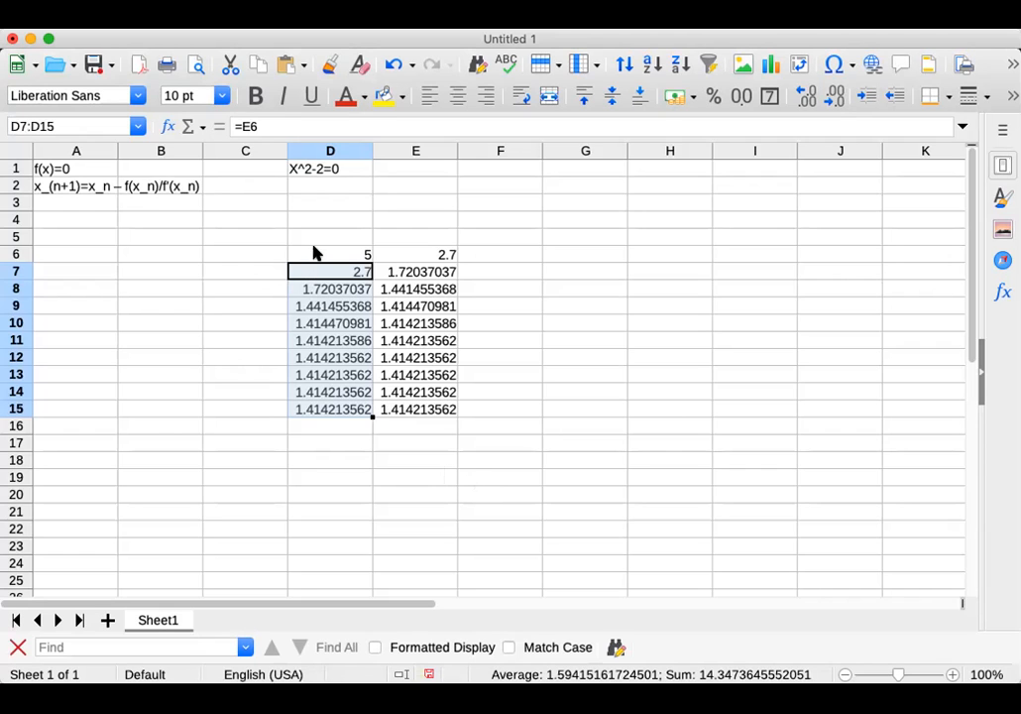
Step: Change the initial guess in cell D6 to 10
double_click(319, 251)
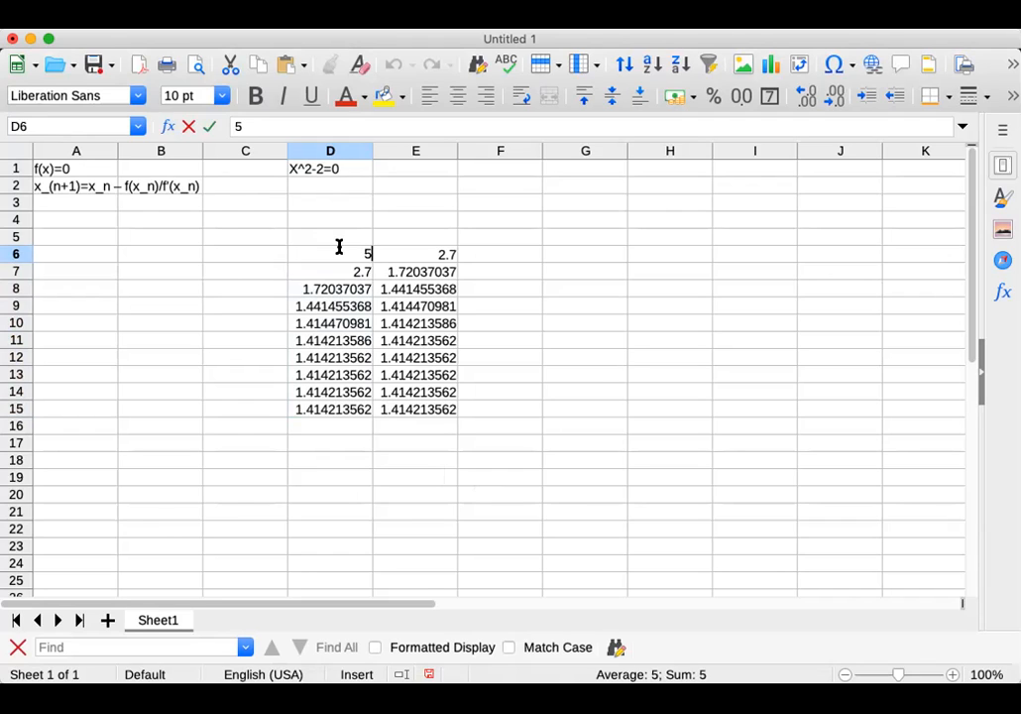
key(BackSpace)
text(10)
key(Return)
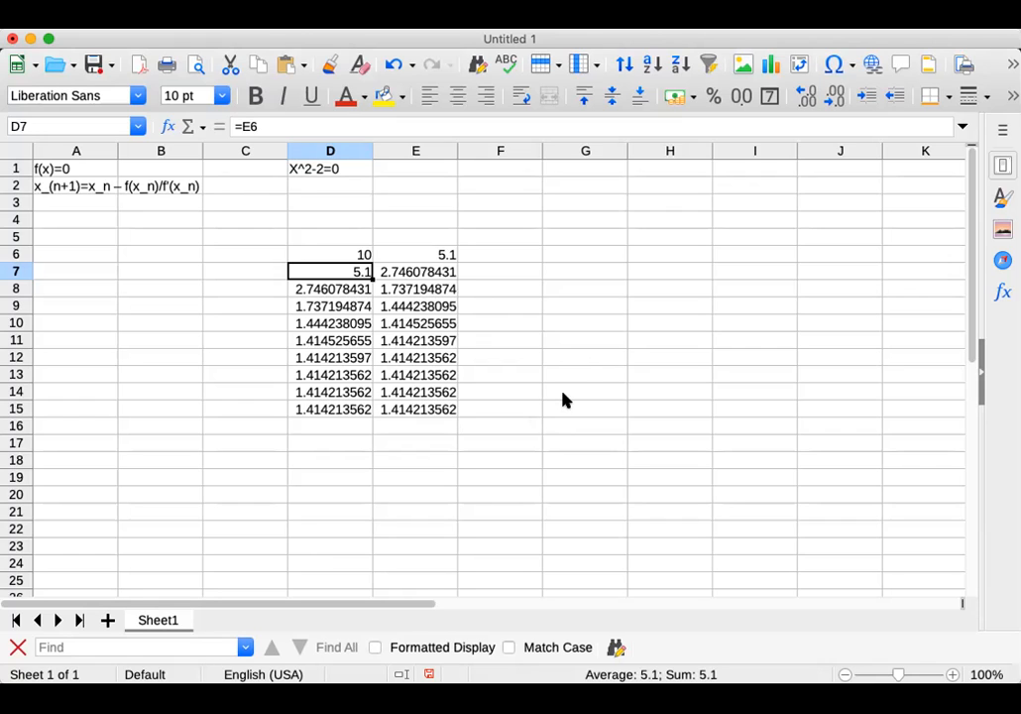
Step: Paste the cubic equation x^3+2x^2+3x+1=0 as text into cell G1
click(583, 170)
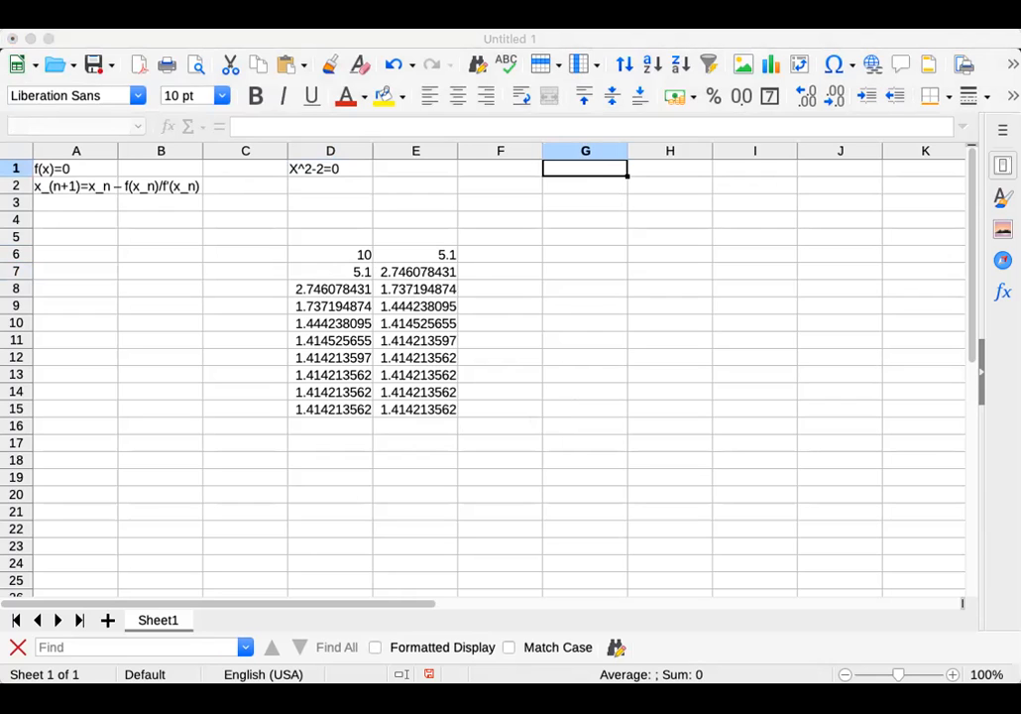
double_click(563, 171)
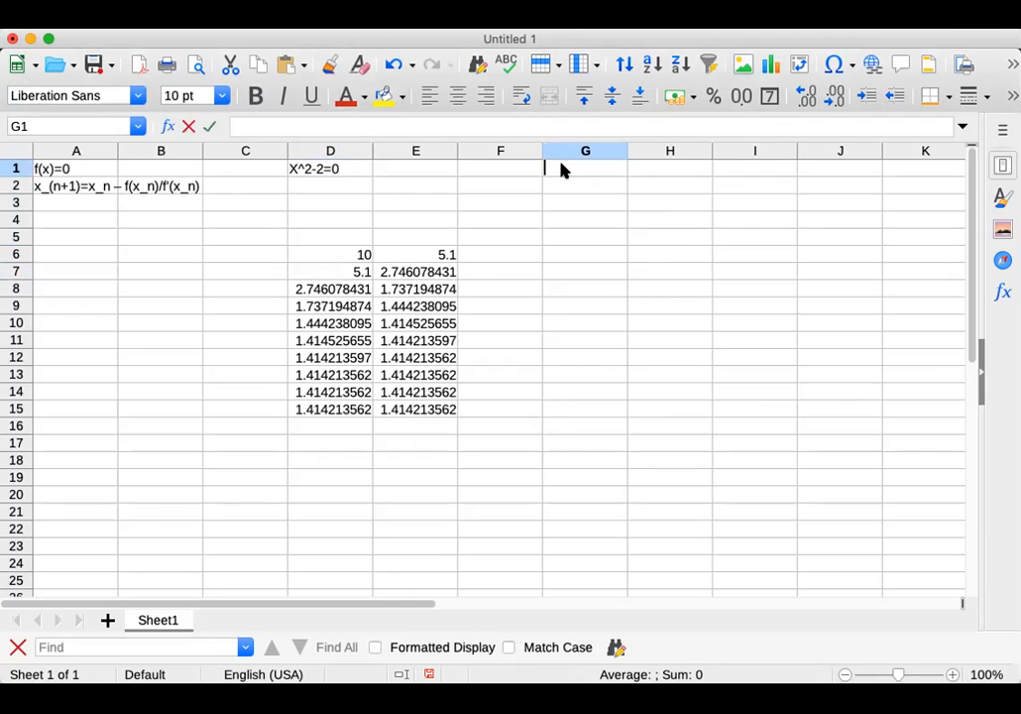
right_click(562, 170)
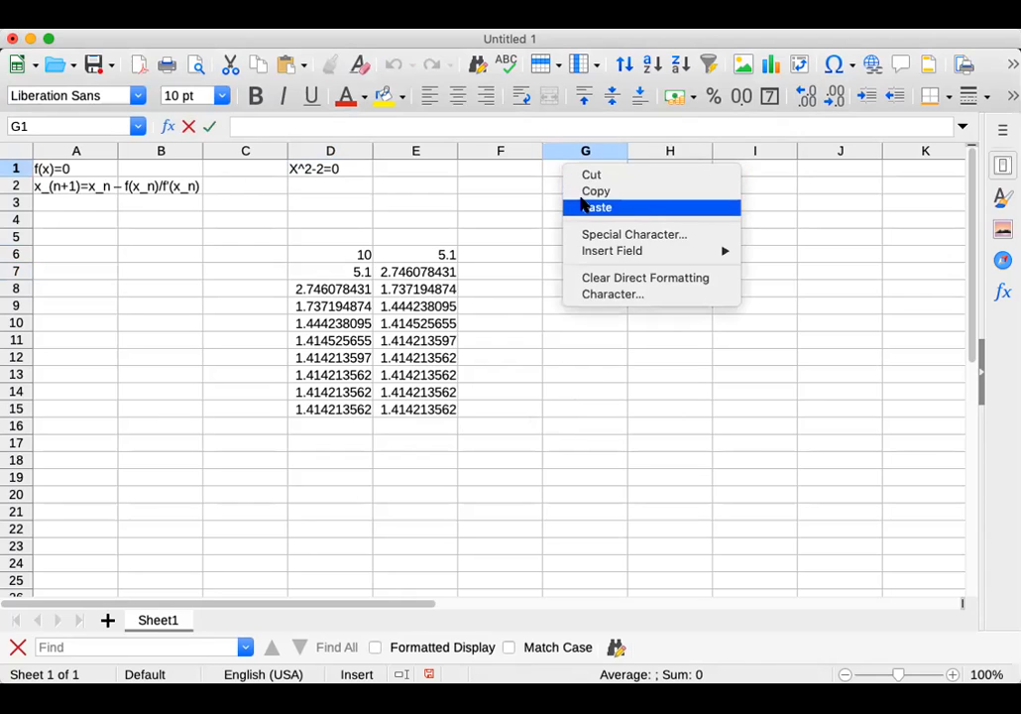
click(583, 206)
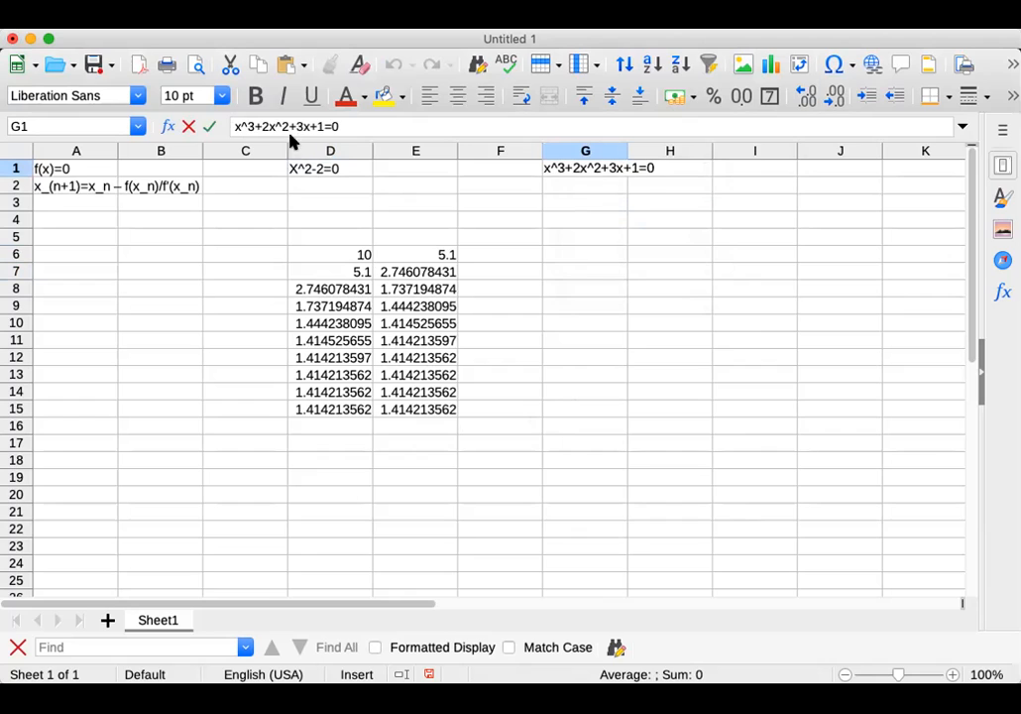
click(665, 126)
scroll(689, 312, down, 1)
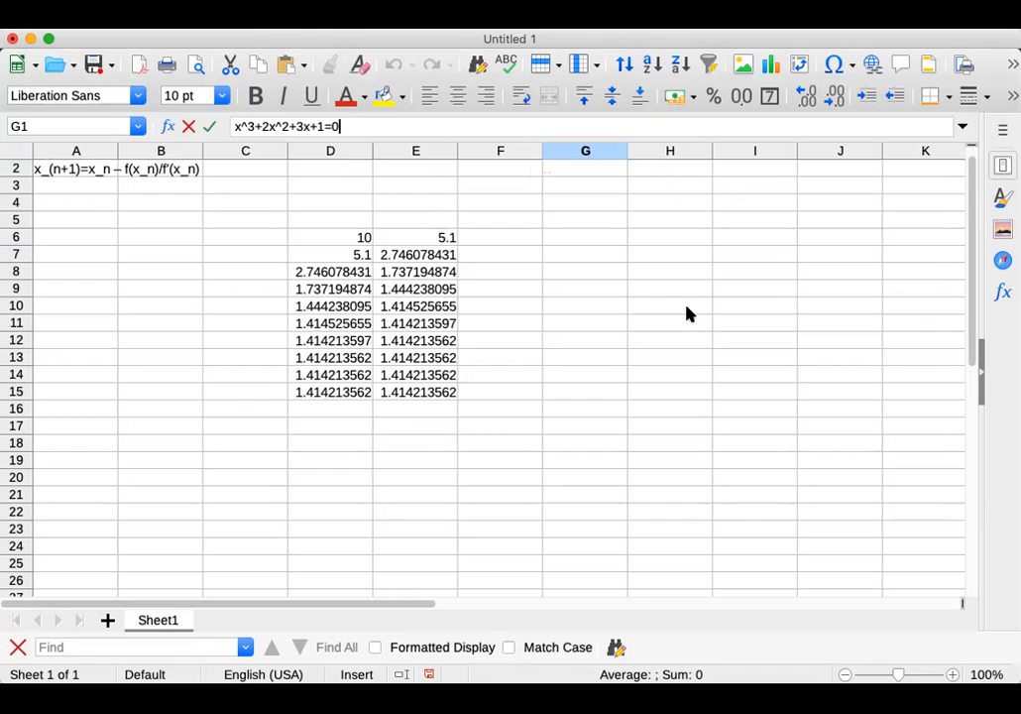
key(Return)
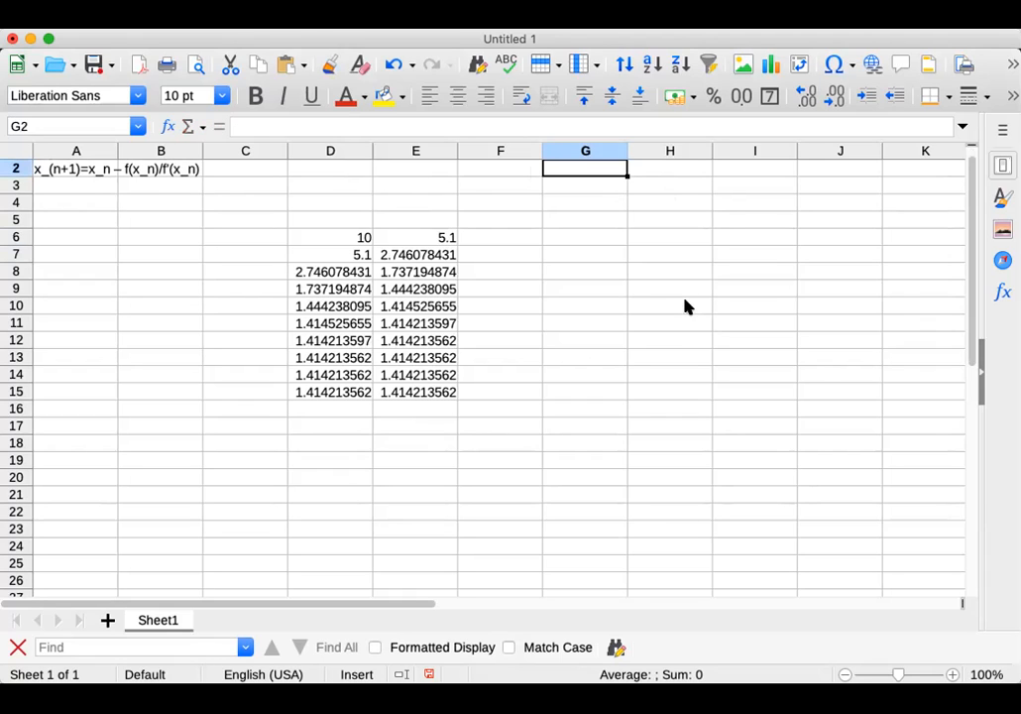
Step: Paste the equation x^3+2x^2+3x+1=0 into cell G2 as well
double_click(585, 169)
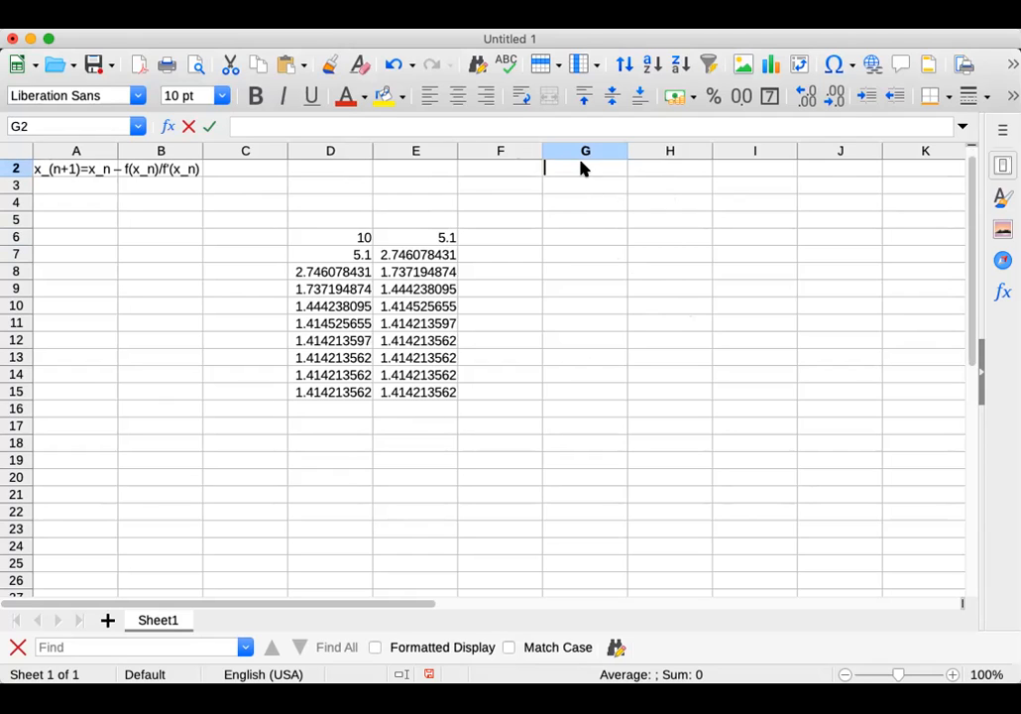
right_click(397, 127)
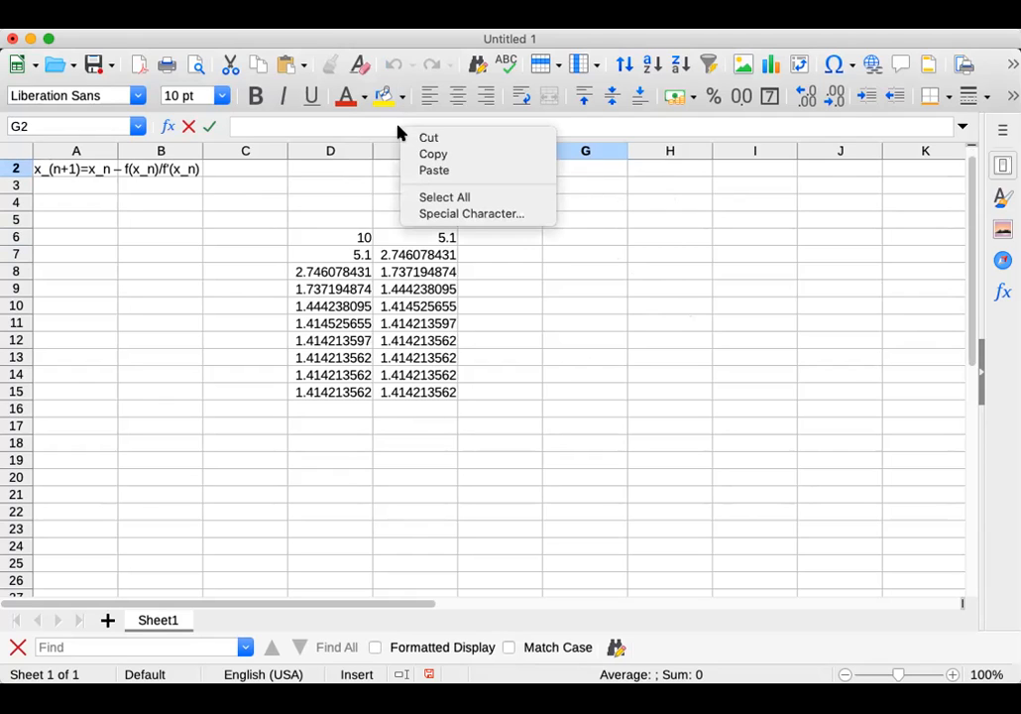
click(434, 171)
key(Return)
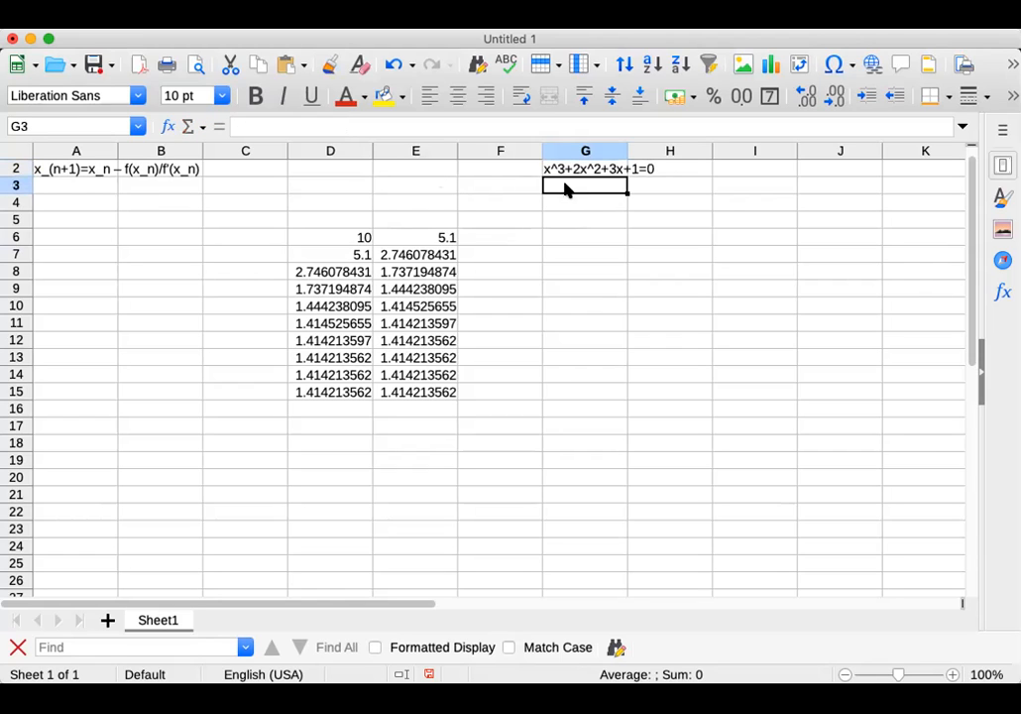
Step: Paste the derivative 3x^2+4x+3 as text into cell G3, below the cubic equation
key(super+Tab)
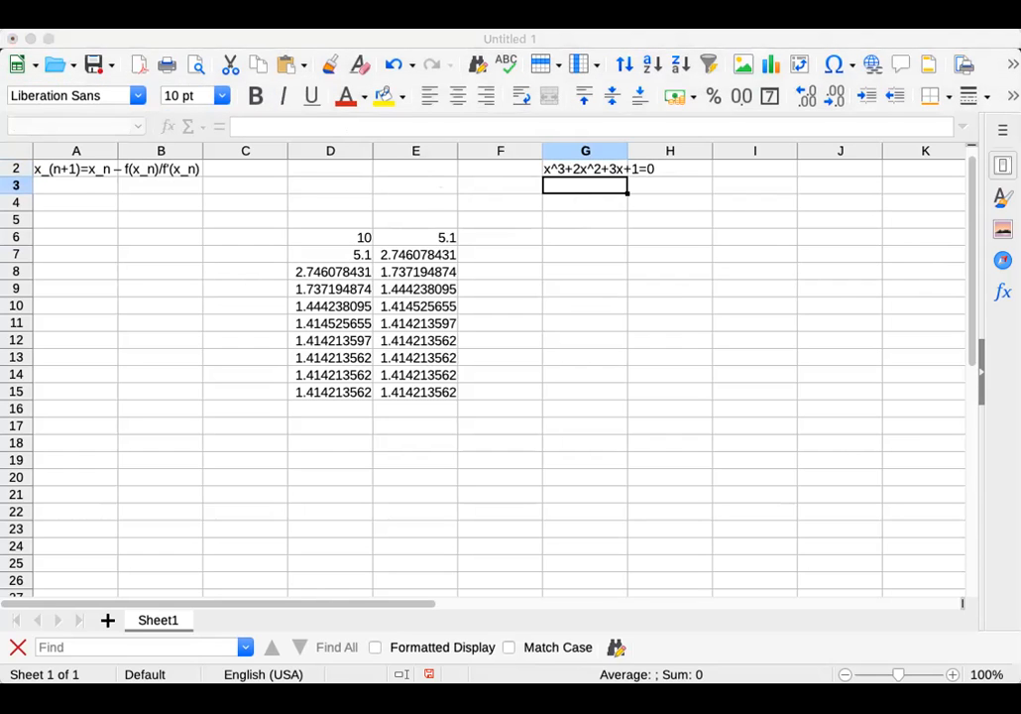
double_click(601, 185)
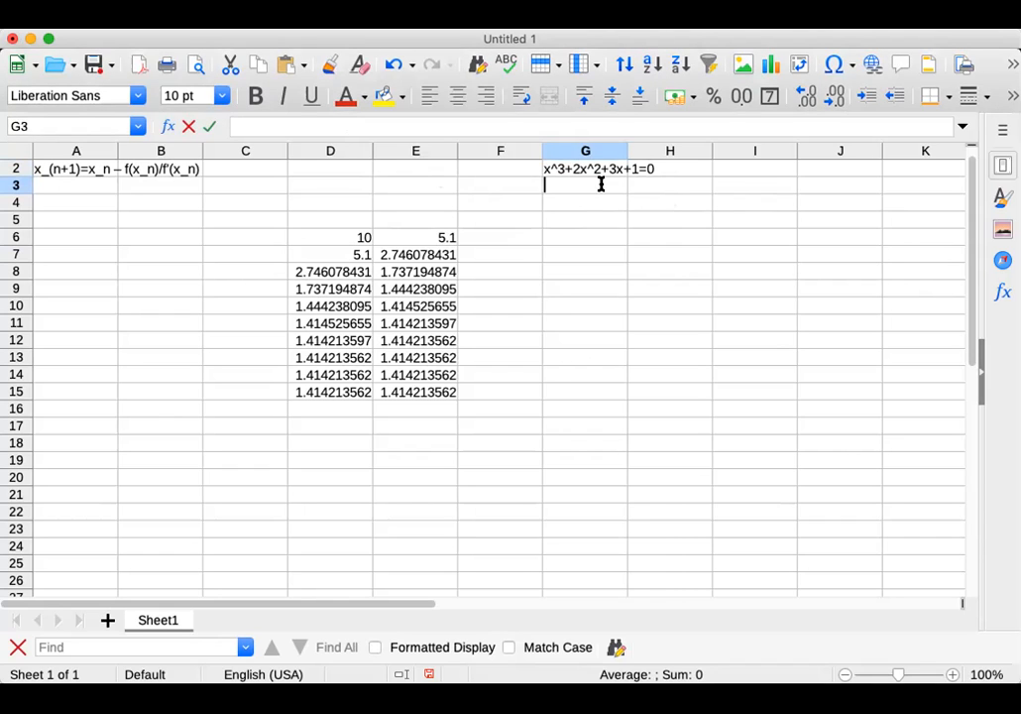
right_click(602, 188)
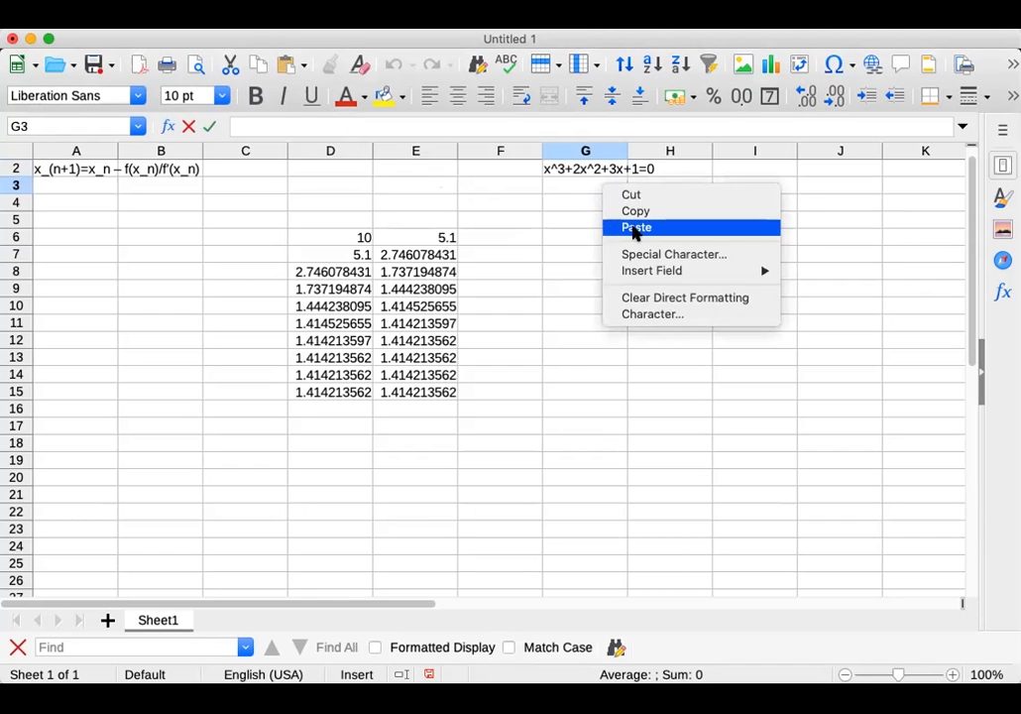
click(635, 228)
key(Return)
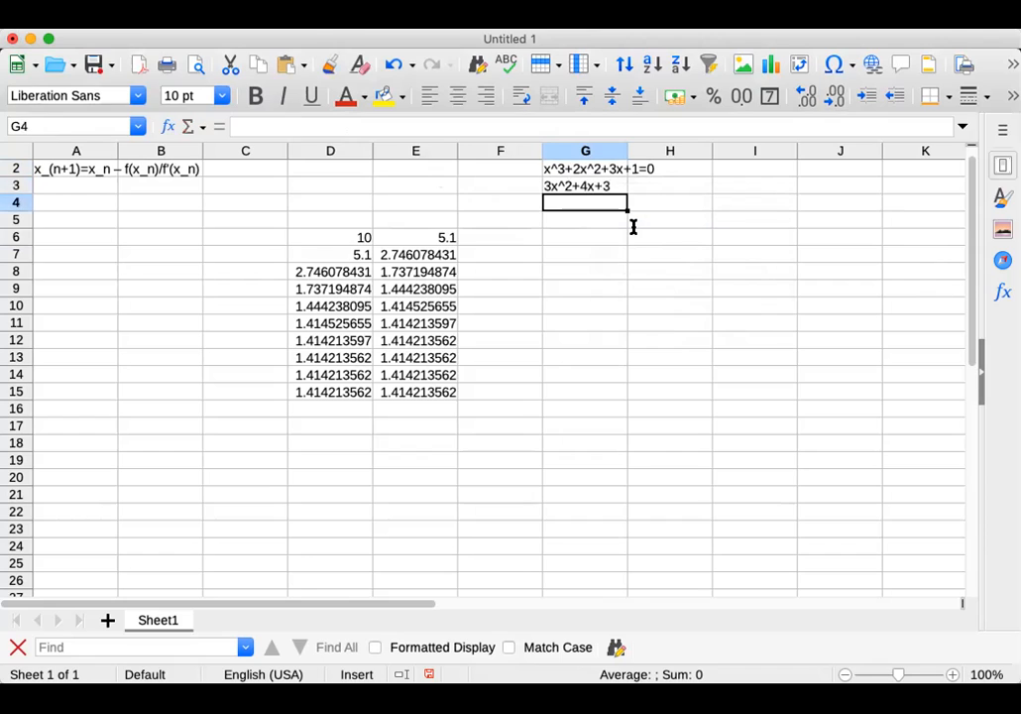
click(568, 238)
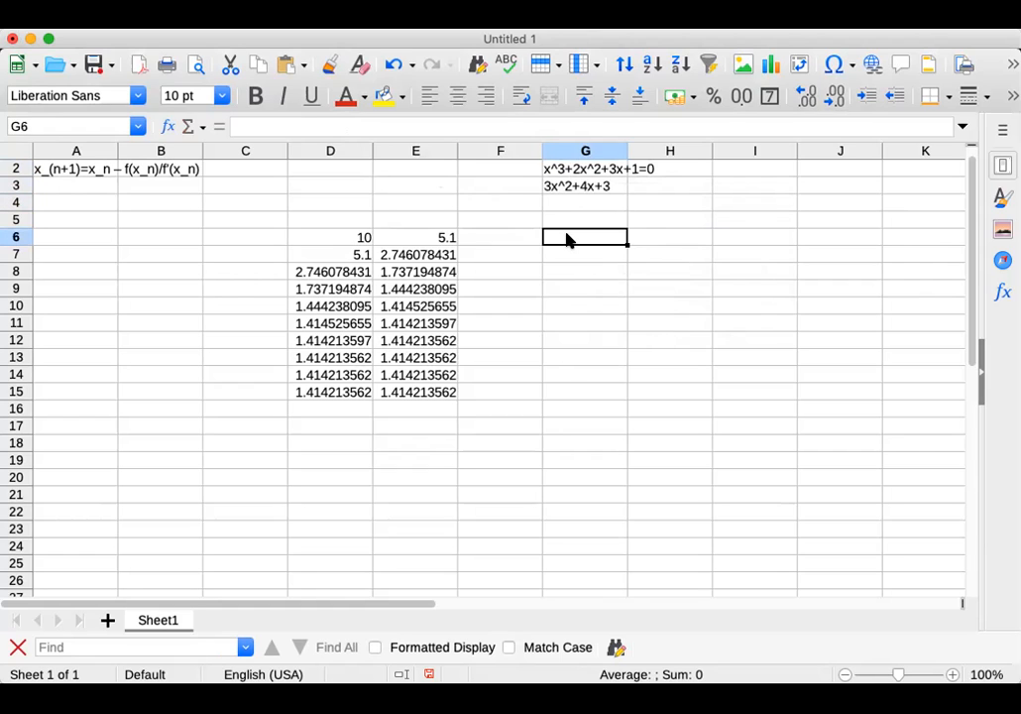
text(-)
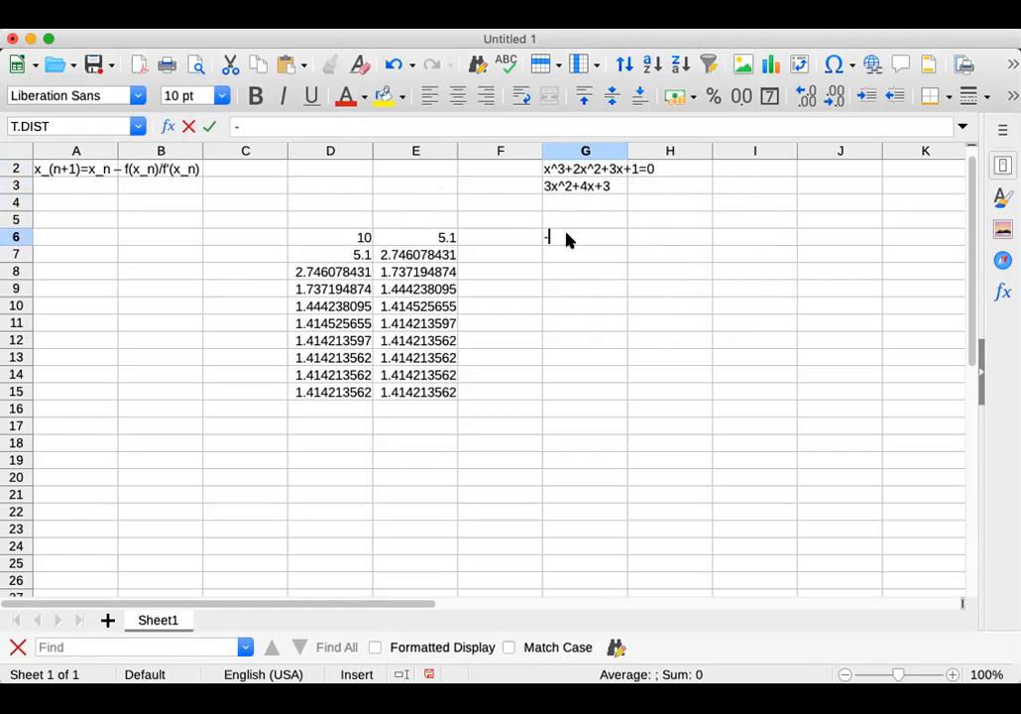
text(0.5)
key(BackSpace)
key(BackSpace)
key(BackSpace)
key(BackSpace)
Step: Enter -0.5 in cell H6 as the initial guess for the cubic equation
click(663, 237)
right_click(661, 238)
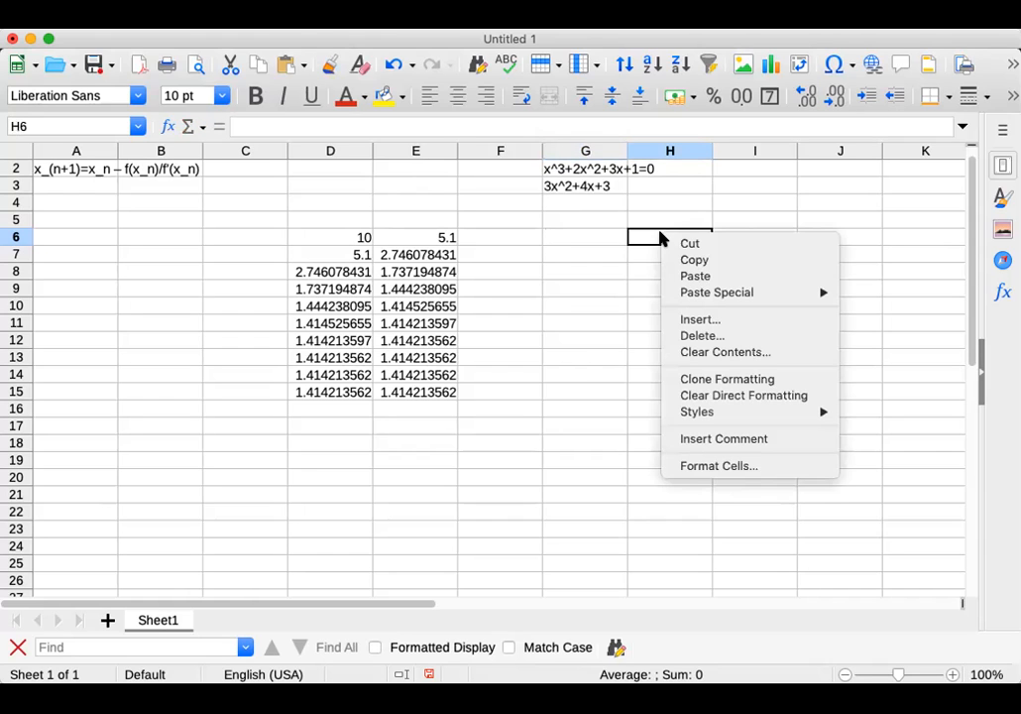
click(634, 242)
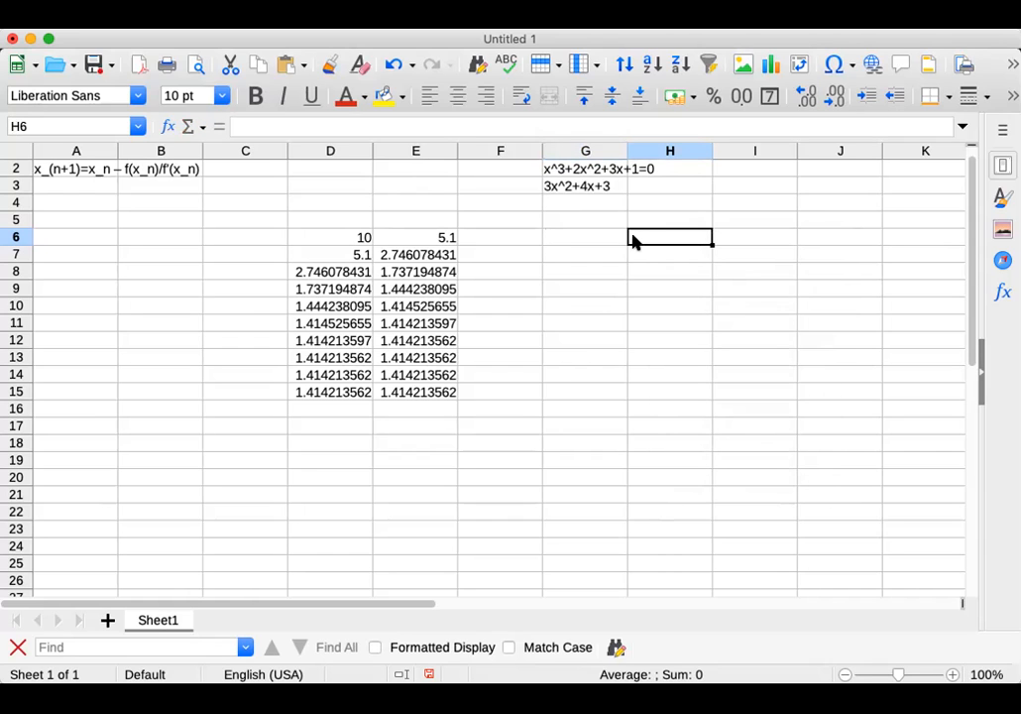
text(-0)
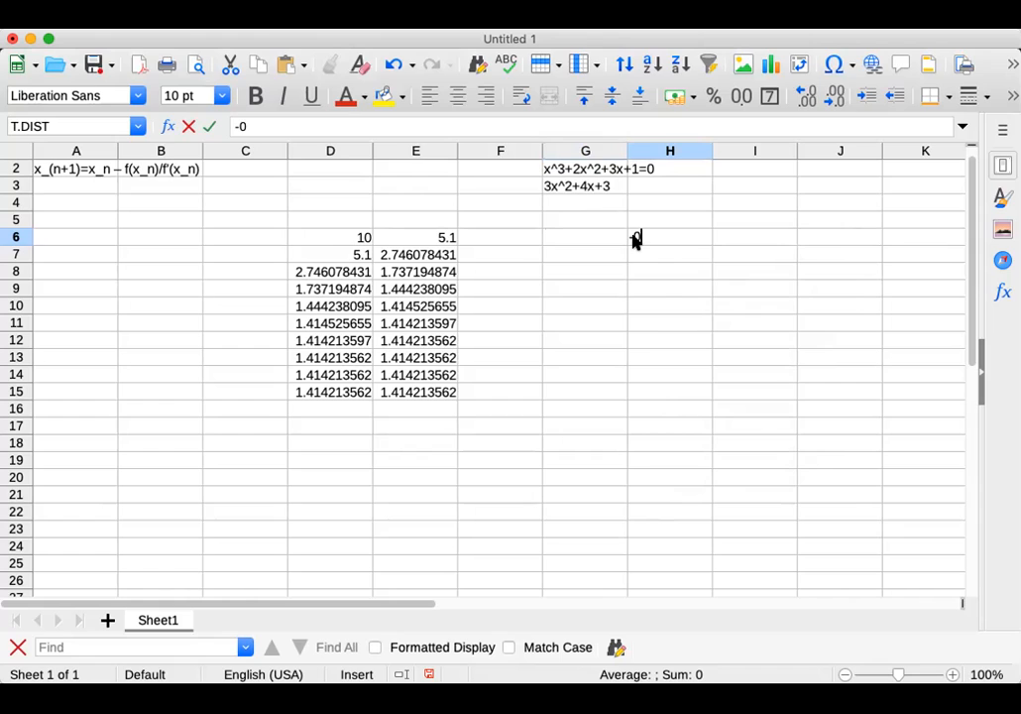
text(.5)
click(730, 237)
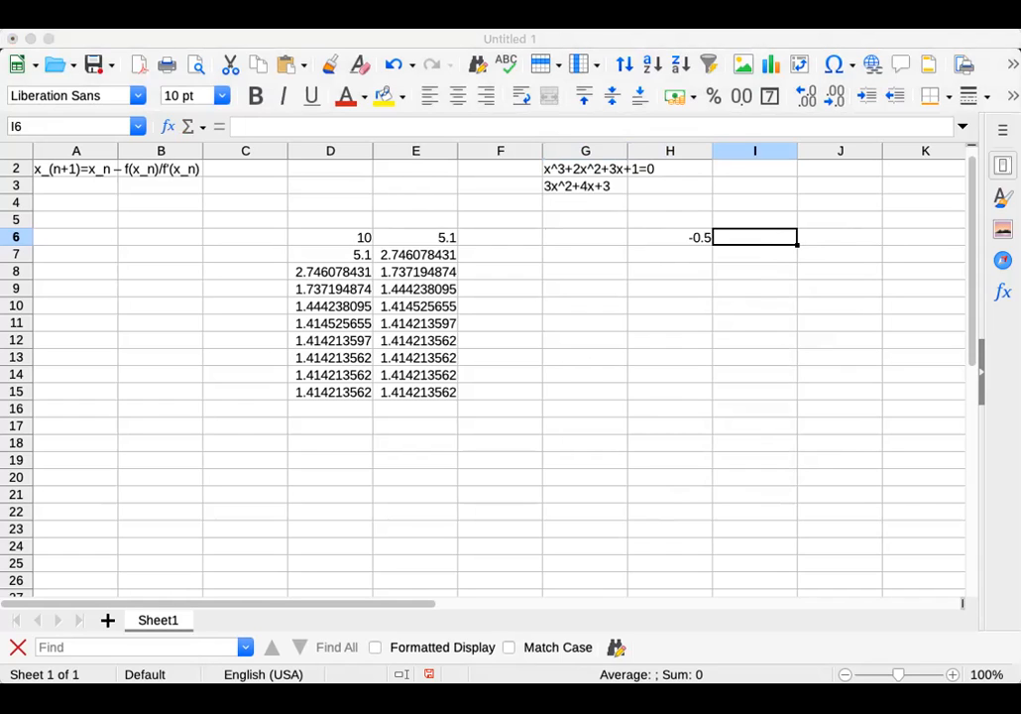
Step: Paste the Newton iteration formula =H6-(H6*H6*H6+2*H6*H6+3*H6+1)/(3*H6*H6+4*H6+3) into cell I6
click(777, 238)
right_click(776, 238)
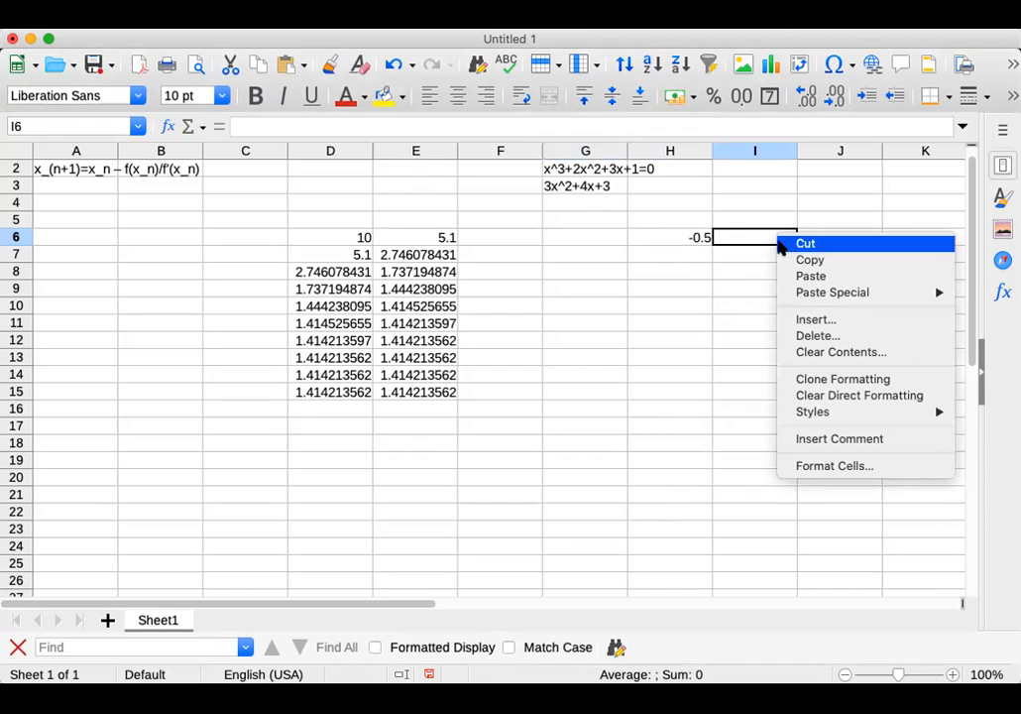
click(809, 277)
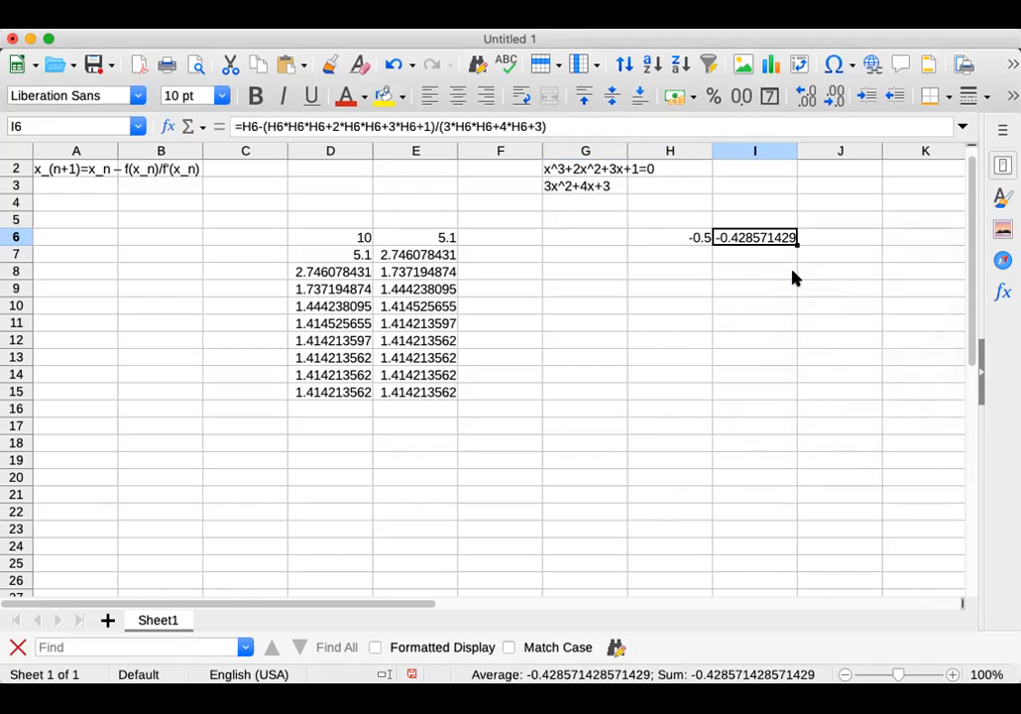
key(Return)
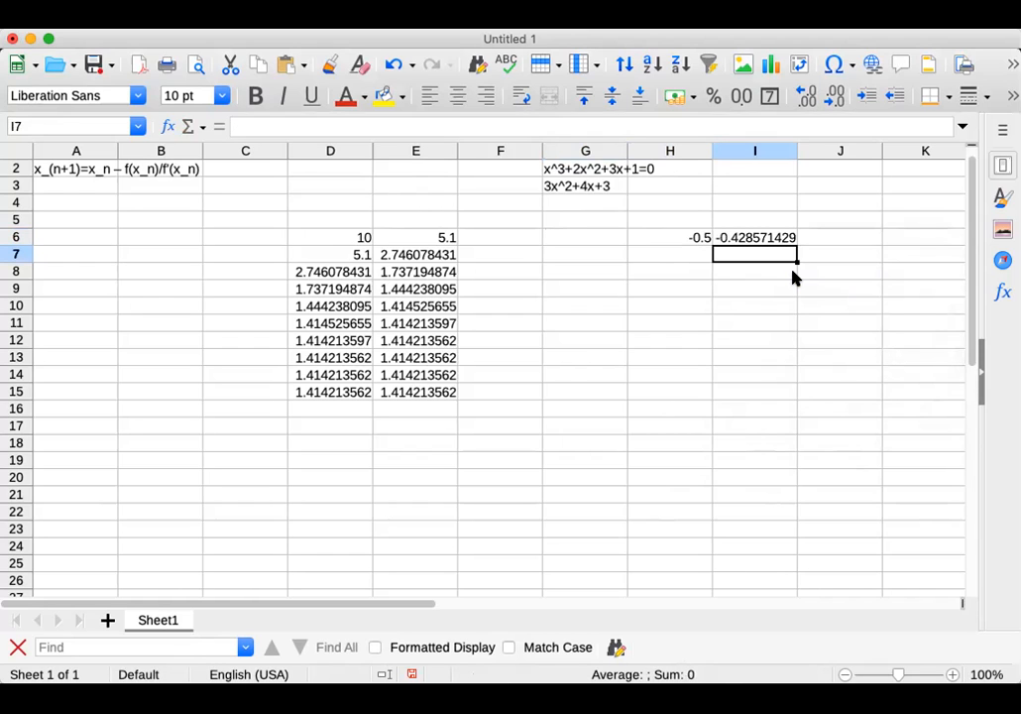
click(752, 239)
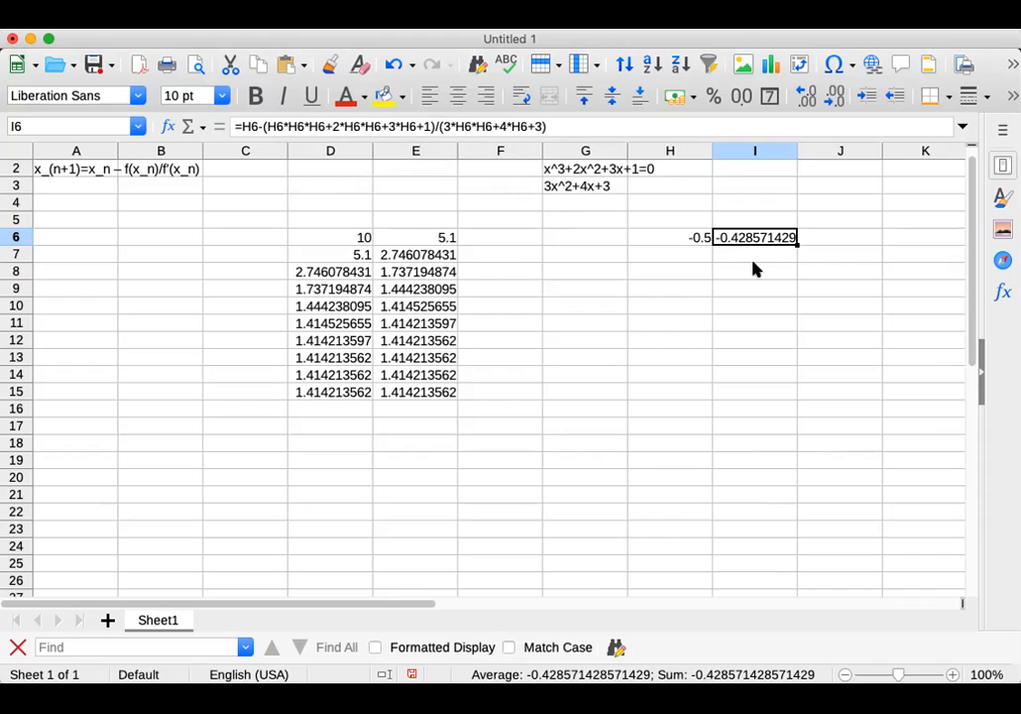
Step: Make cell H7 reference the previous iteration result with =I6
click(668, 257)
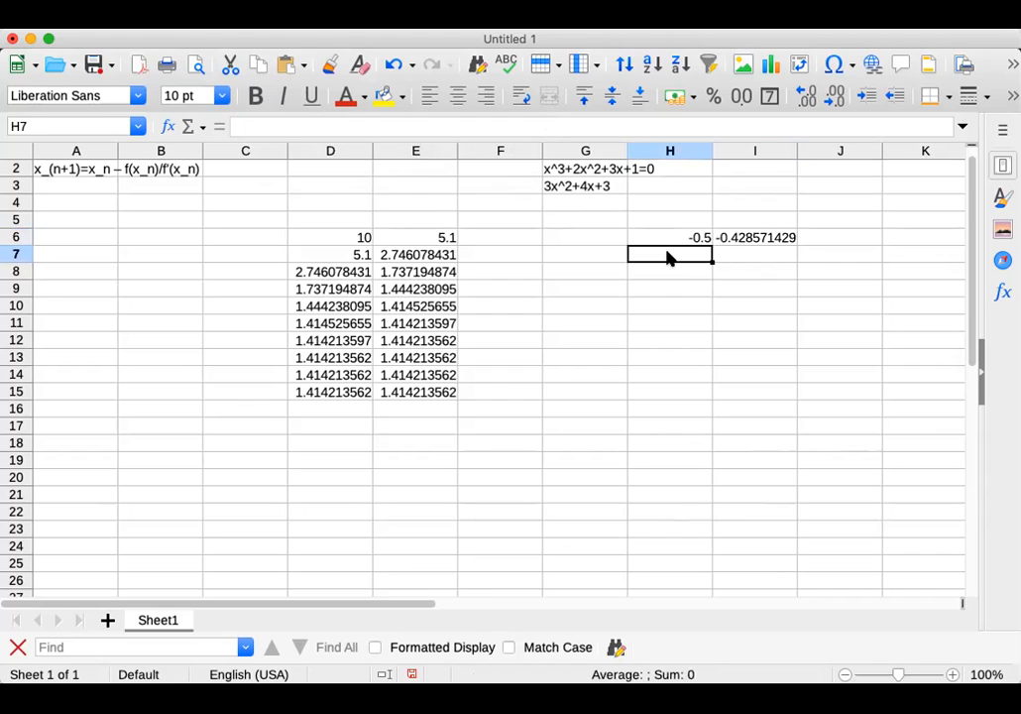
text(=)
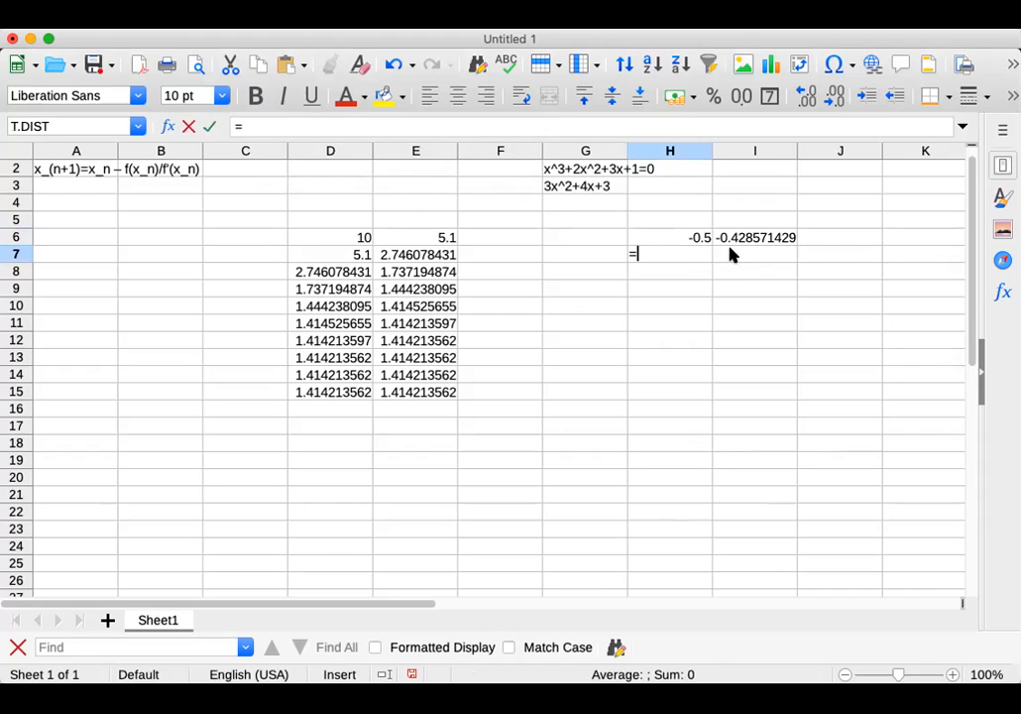
click(759, 238)
key(Return)
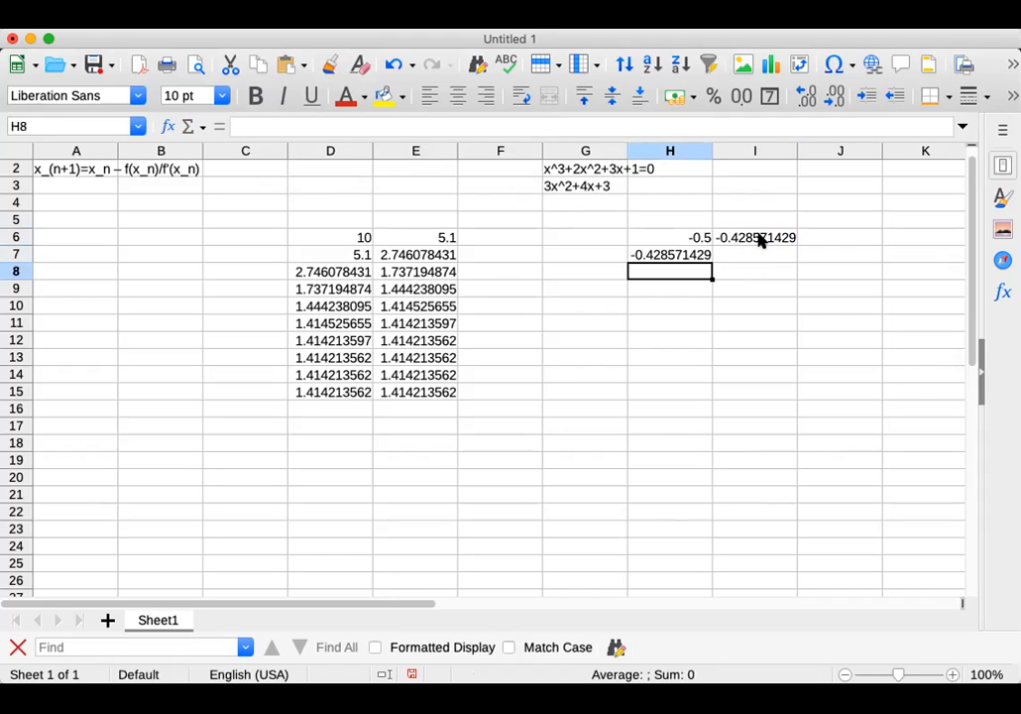
Step: Fill the H7 reference down through H15 and the Newton formula in I6 down through I15
click(680, 255)
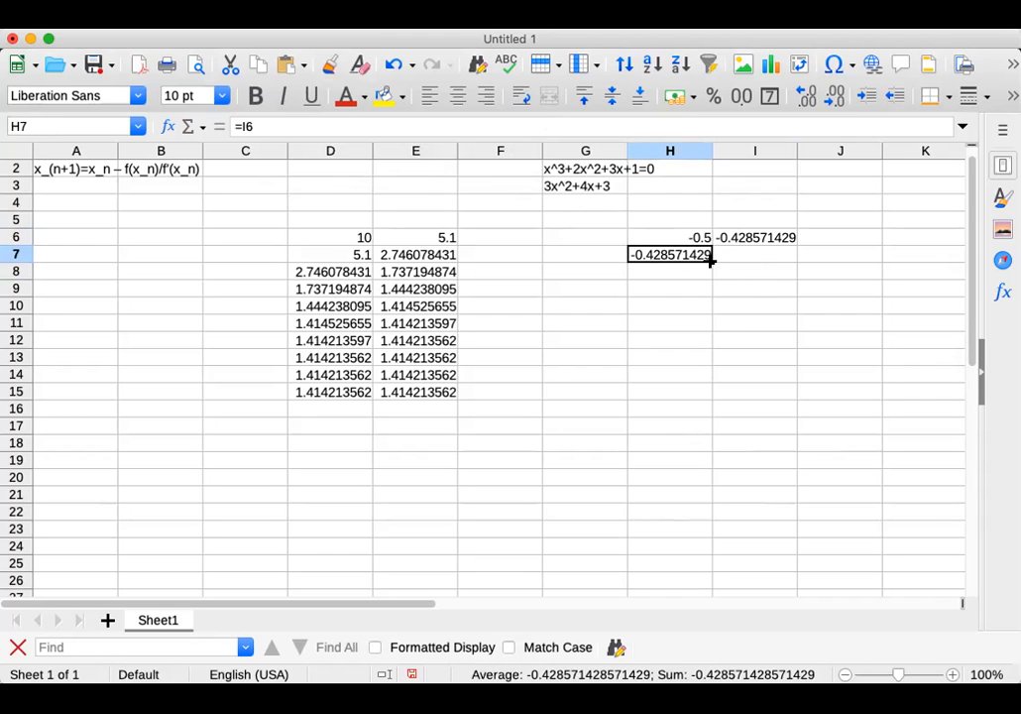
drag(710, 258, 710, 401)
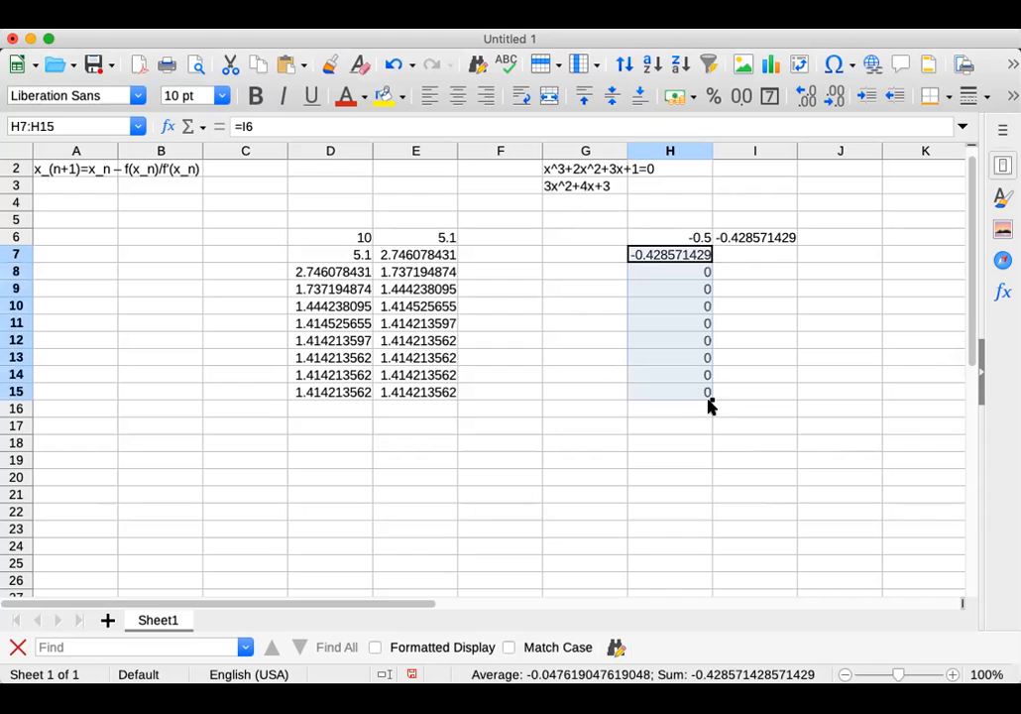
click(756, 239)
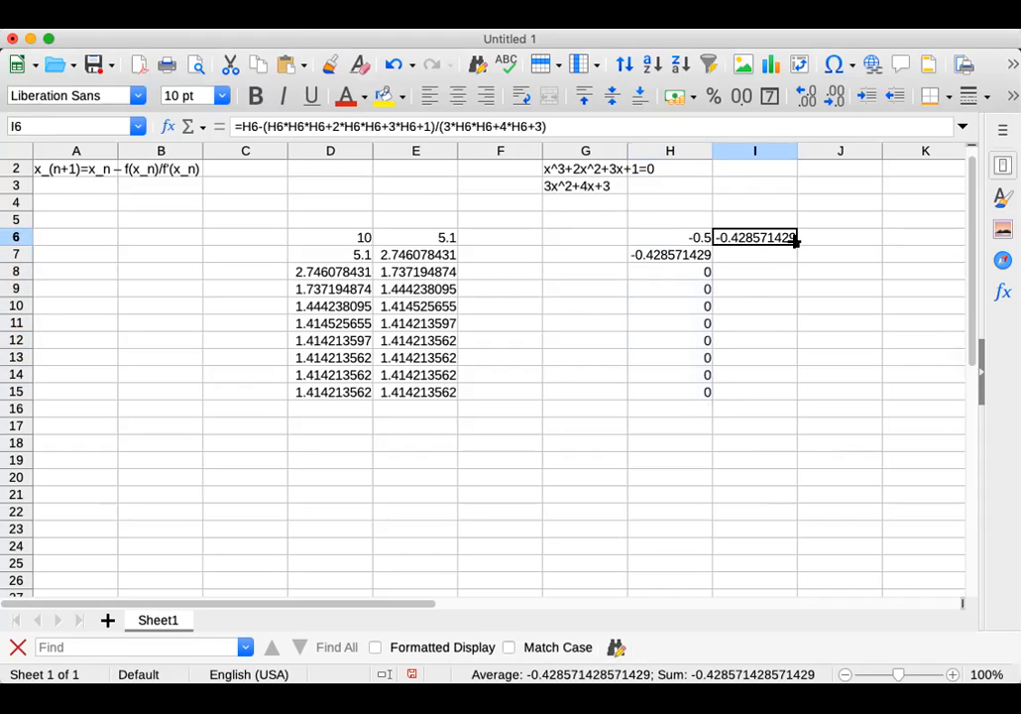
drag(797, 239, 794, 403)
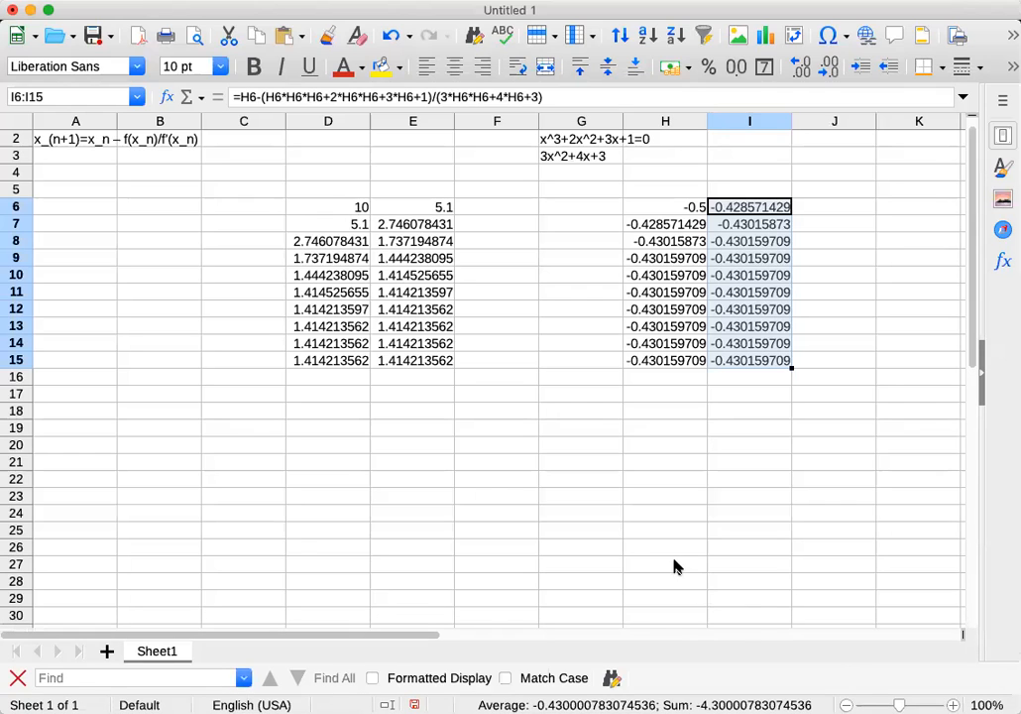
click(666, 361)
double_click(666, 361)
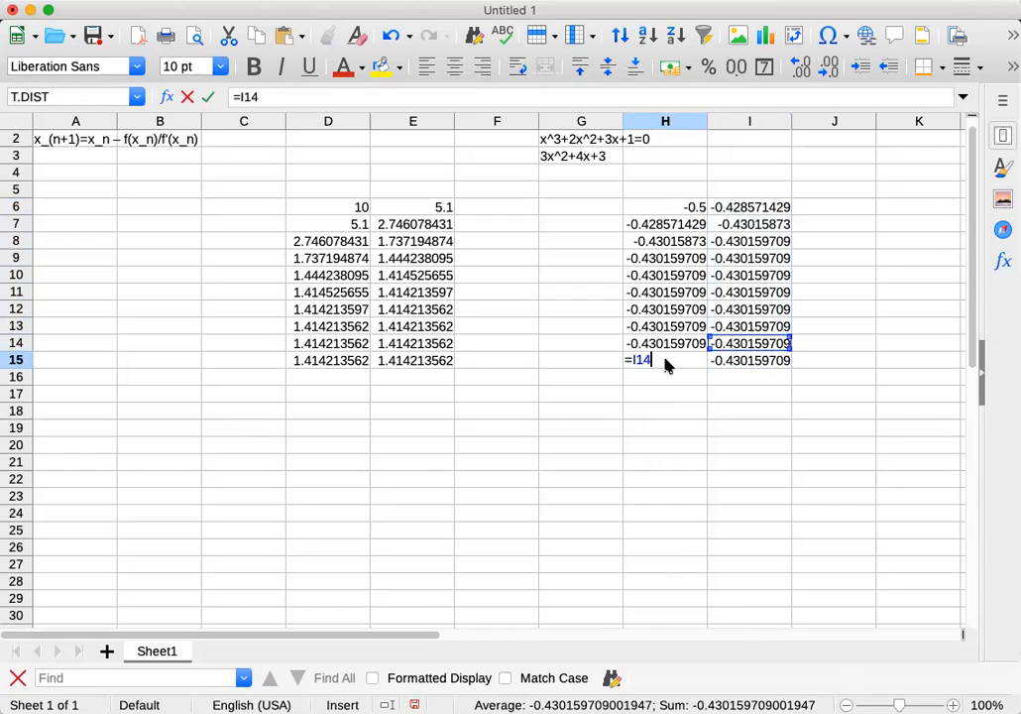
key(Escape)
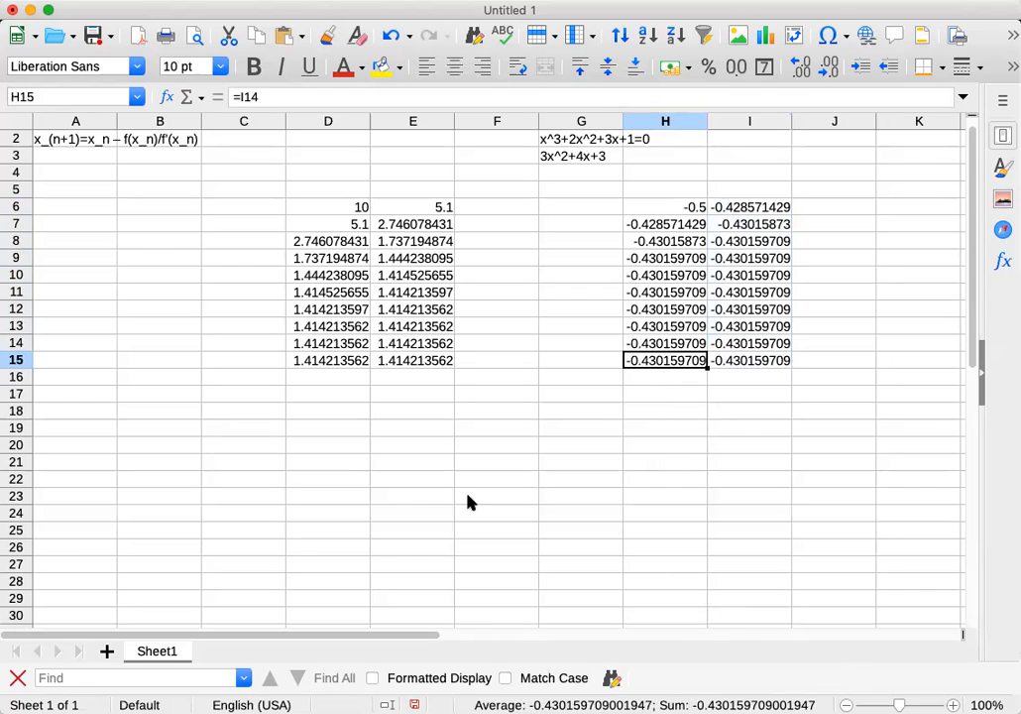
Step: Enter the approximate root -0.430159709 in cell H26 as the value for checking the cubic
click(670, 552)
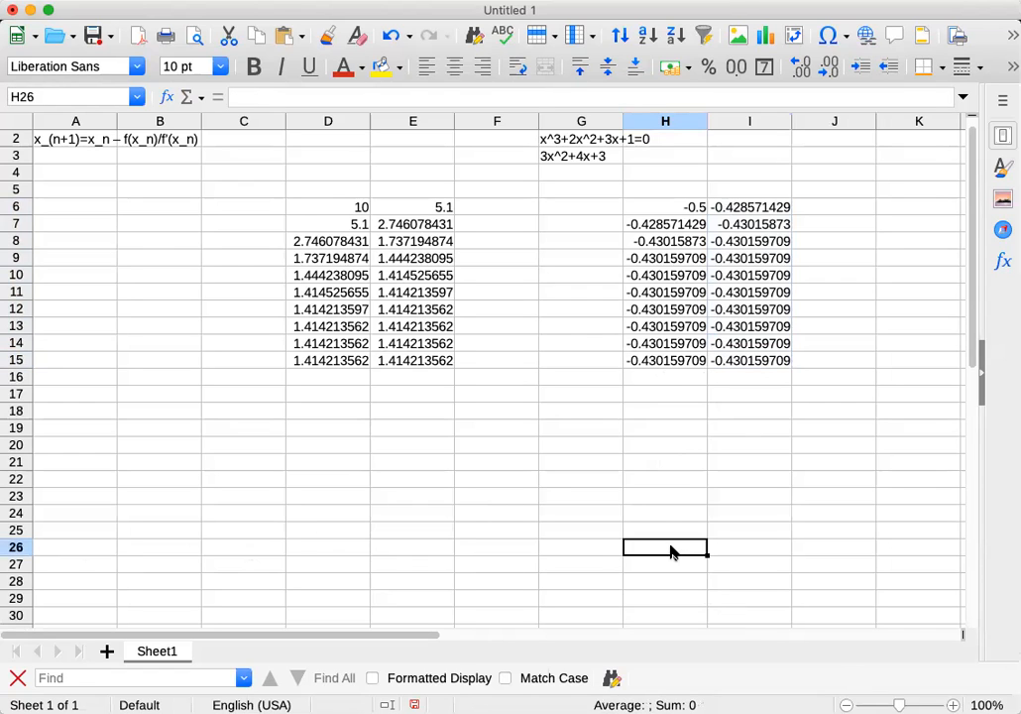
text(-)
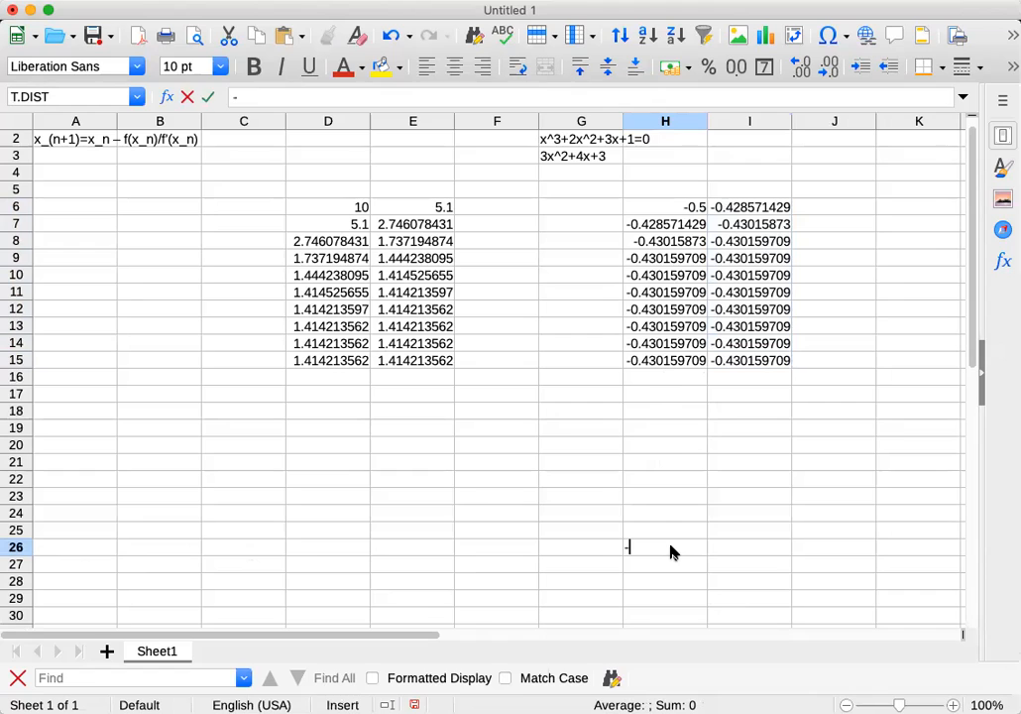
text(0.430159)
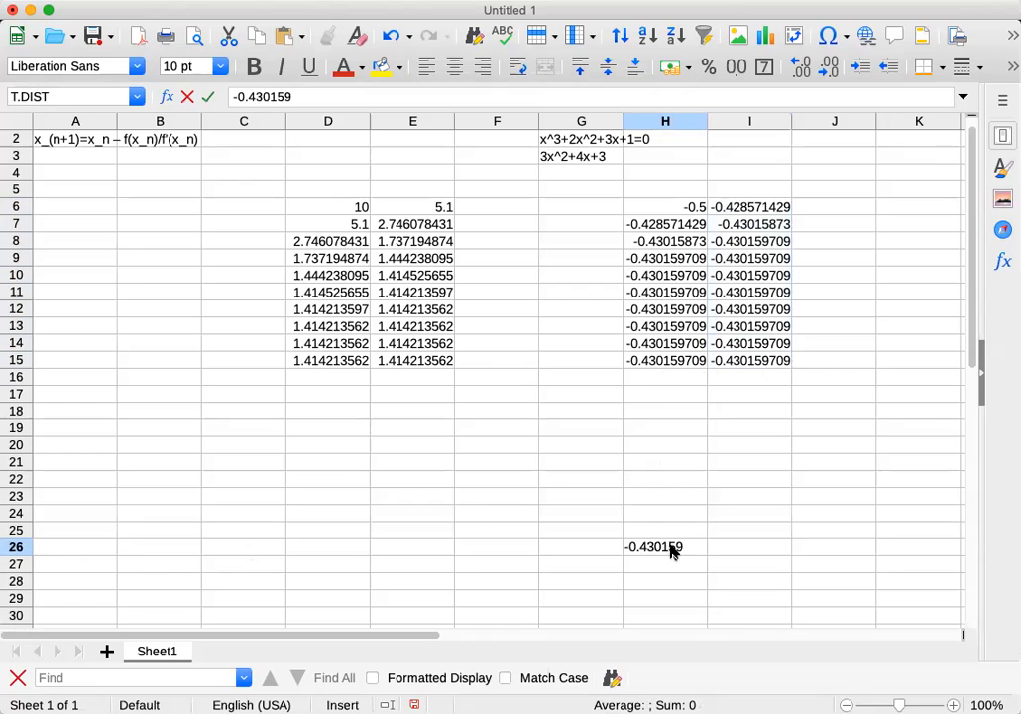
text(709)
click(734, 550)
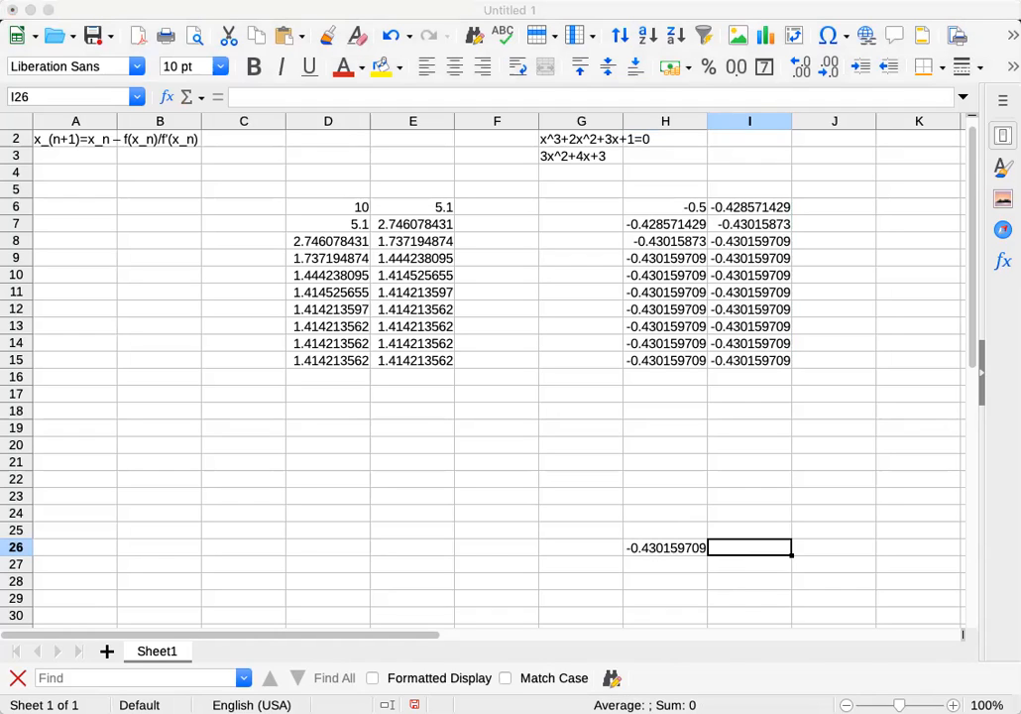
Step: Paste the cubic evaluation formula =H26*H26*H26+2*H26*H26+3*H26+1 into cell I26 to check the root
click(768, 550)
right_click(766, 553)
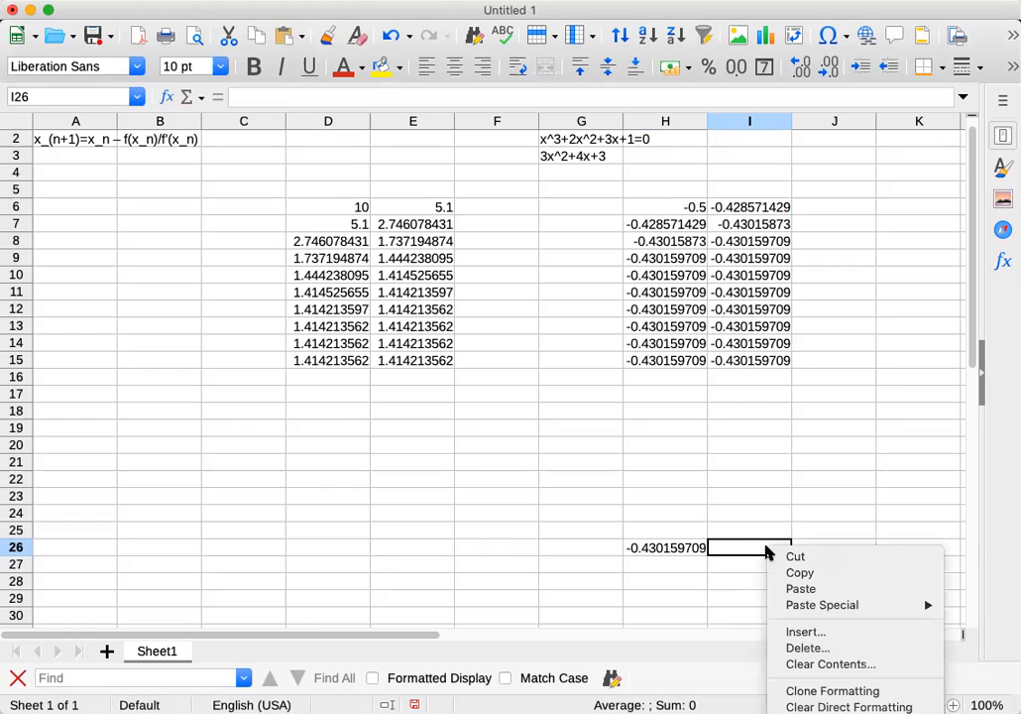
click(799, 589)
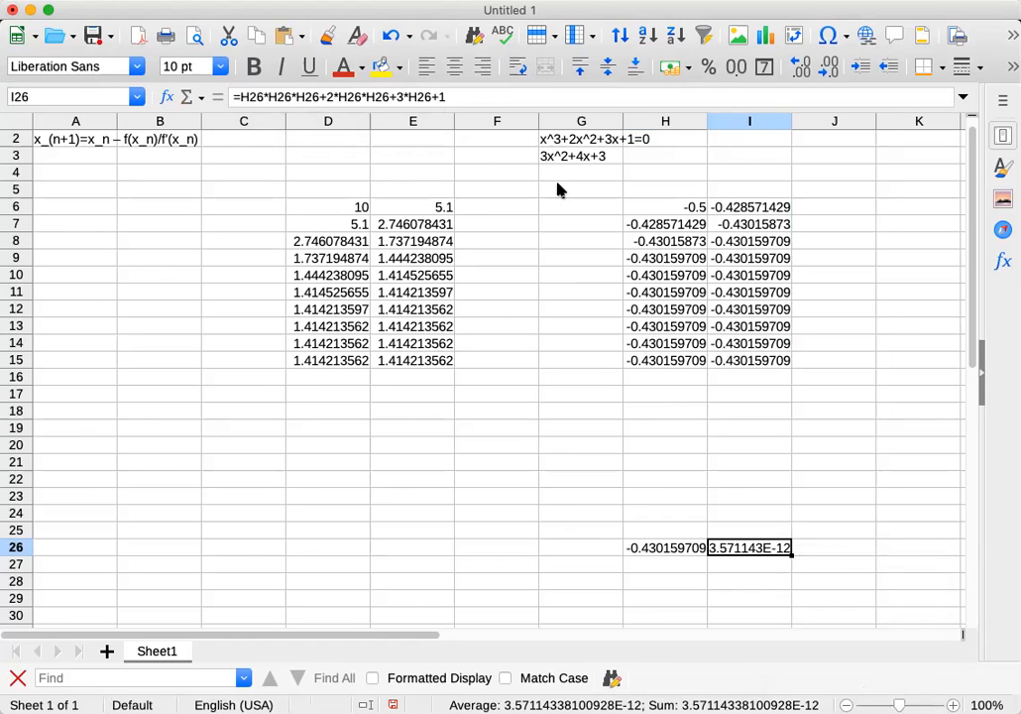
key(Down)
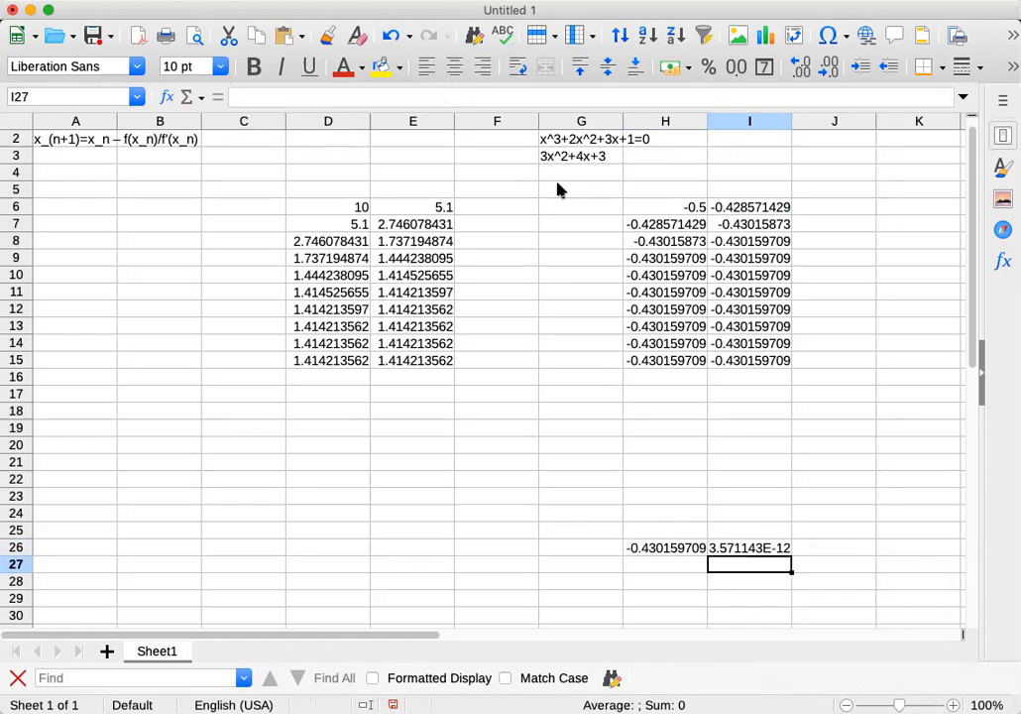